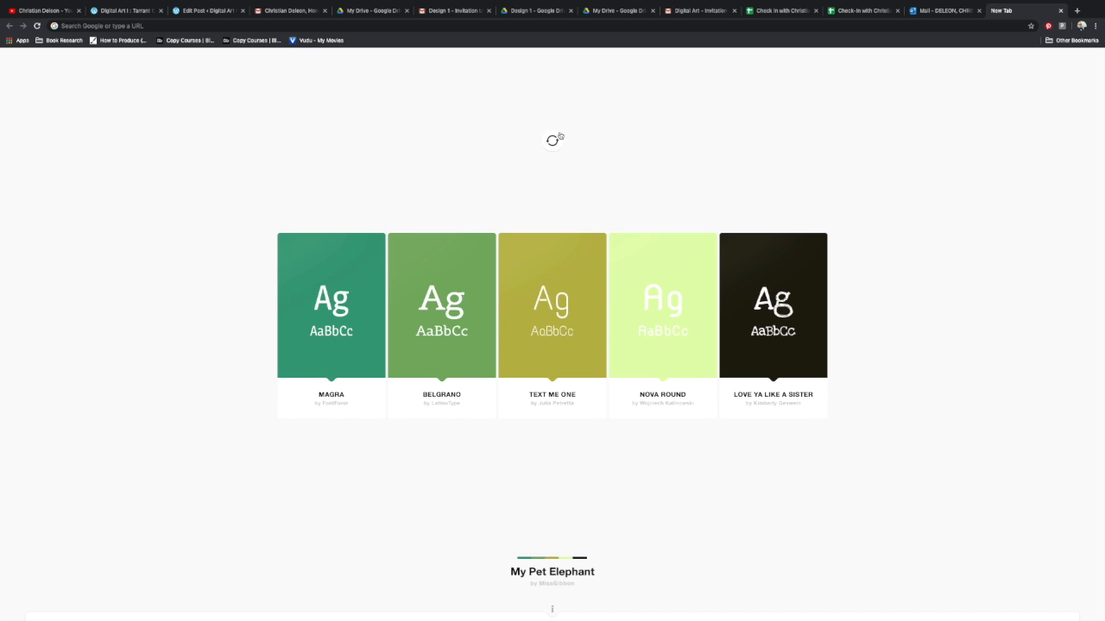
Search Google for "scott robertson" and show the image results.
mouse_move(850, 3)
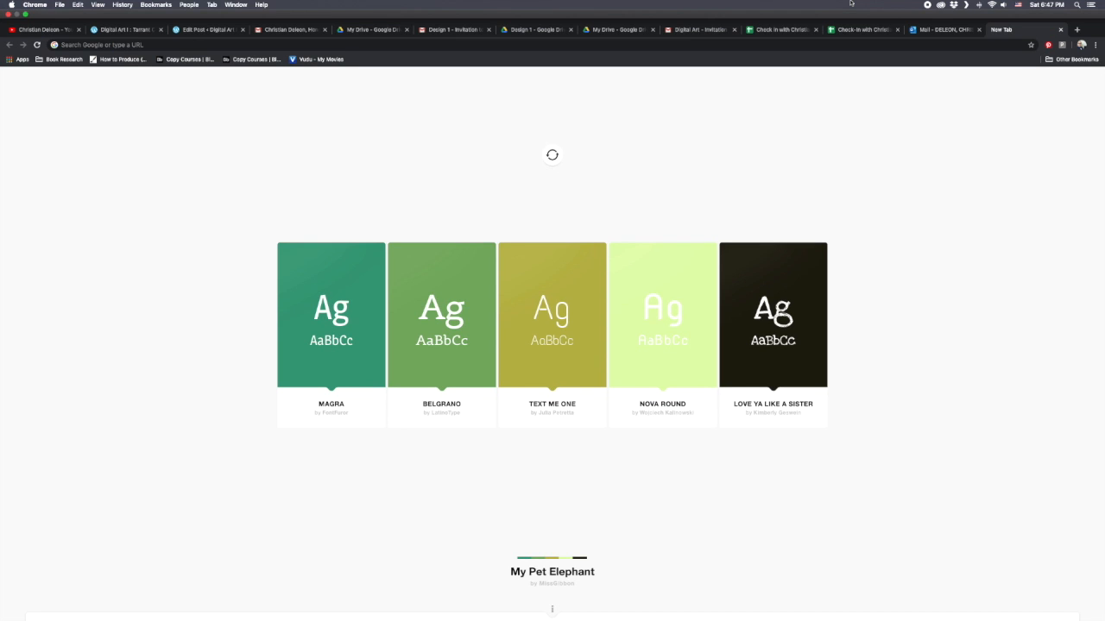
left_click(535, 46)
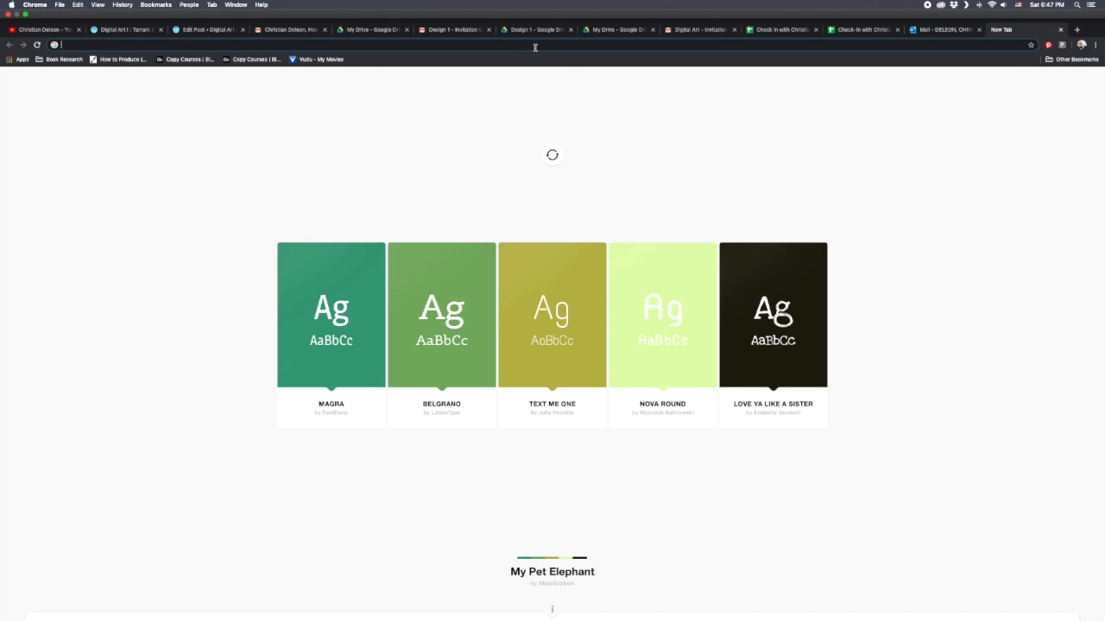
type("loish")
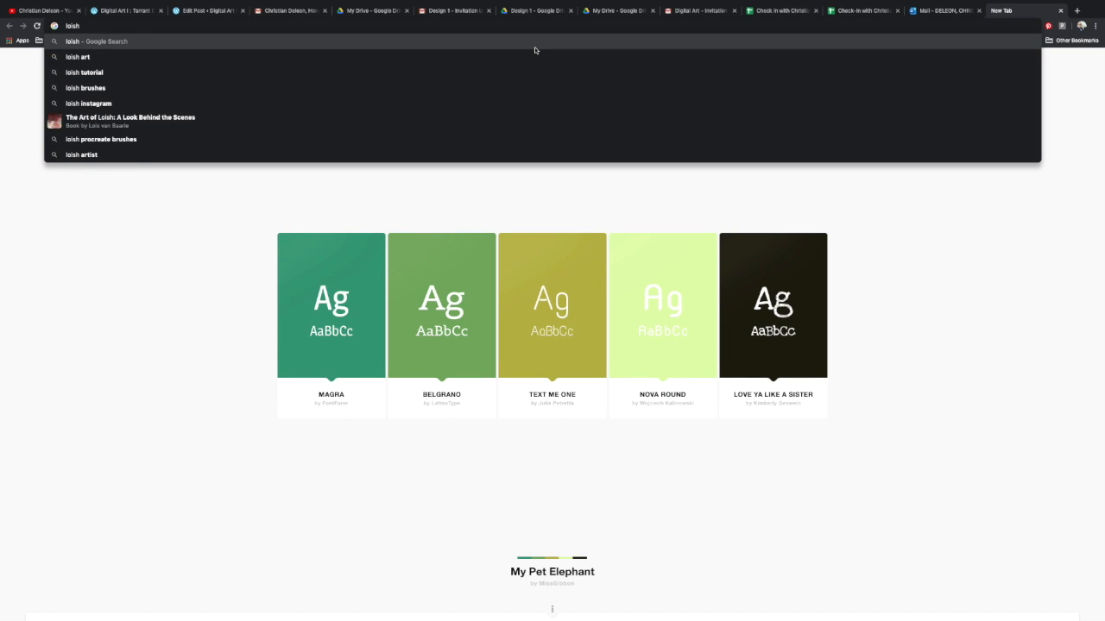
key("BackSpace")
key("BackSpace")
key("BackSpace")
key("BackSpace")
type("sco")
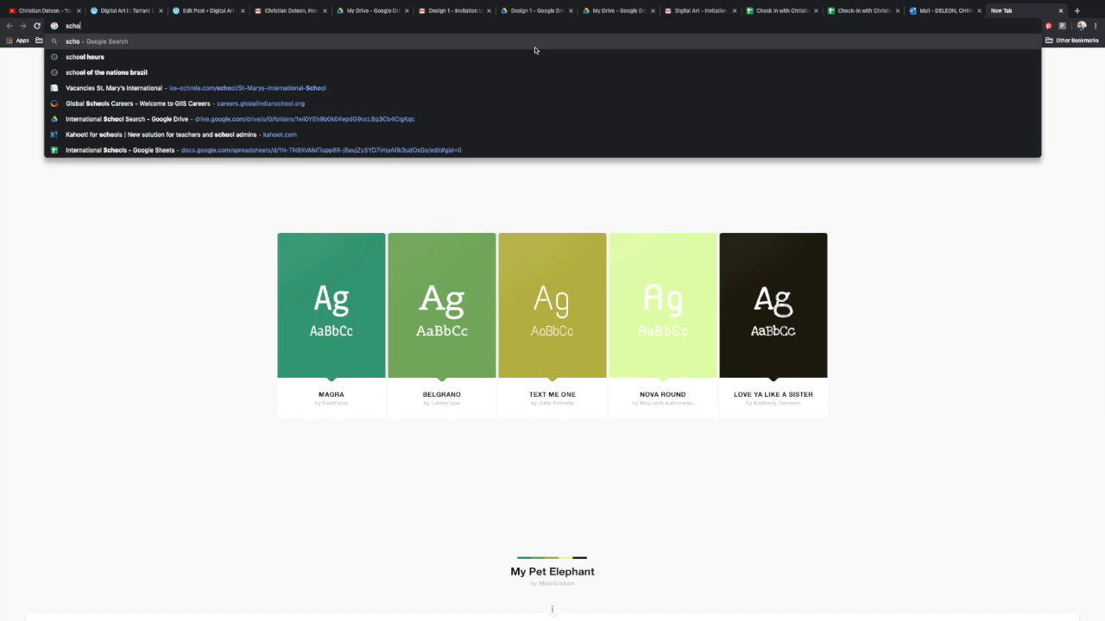
type("tt robe")
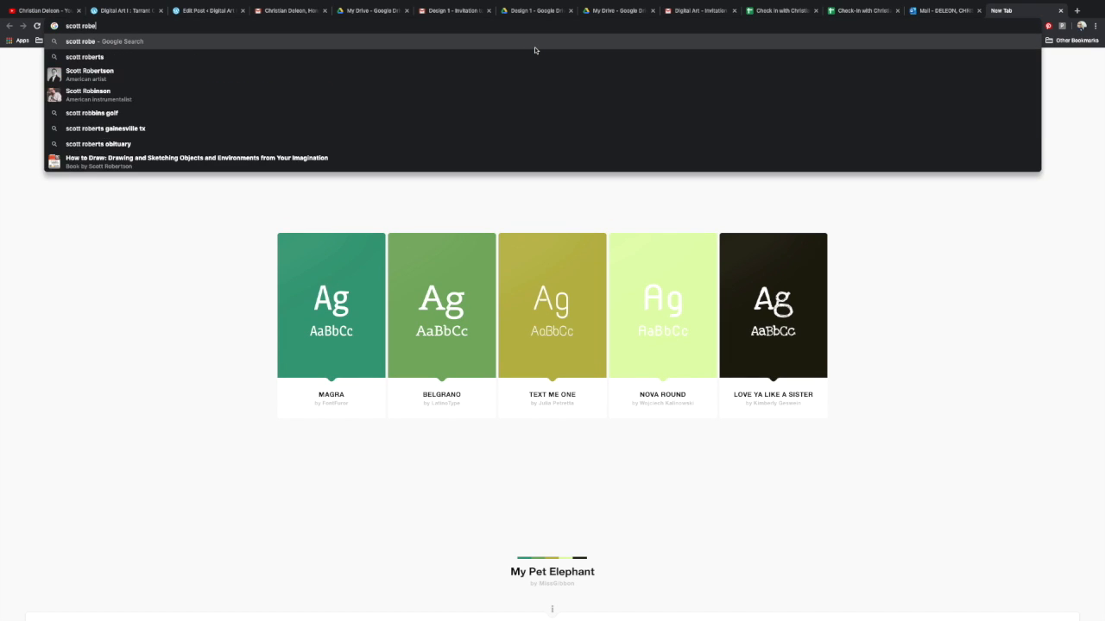
type("rtson")
key("Return")
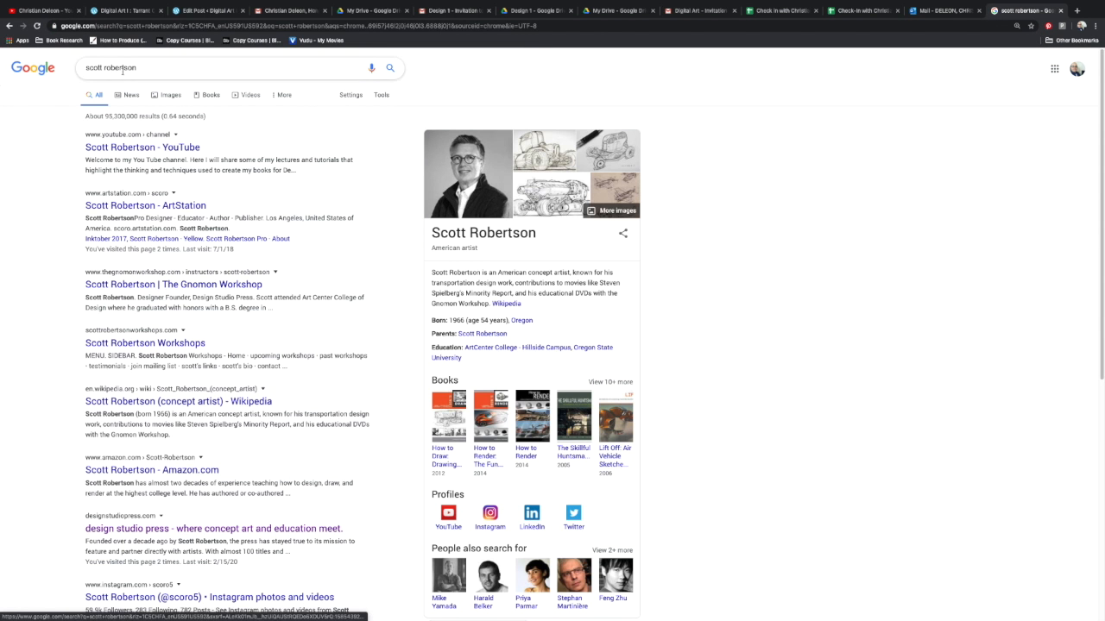
left_click(155, 96)
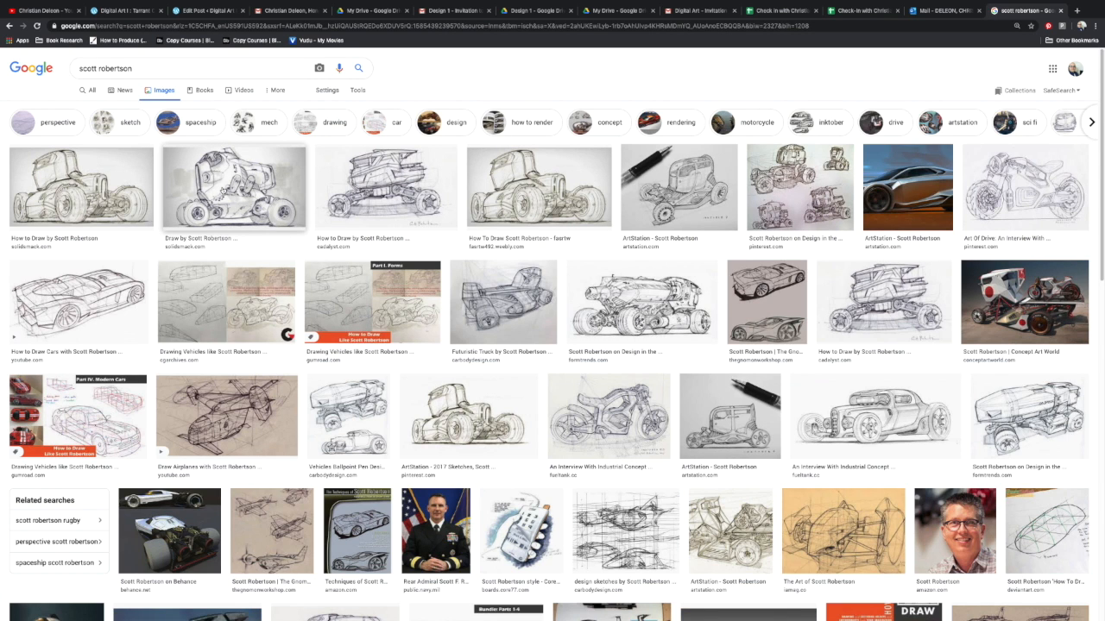
Save the first truck sketch as Scott-Robertson-Sketch.jpg in a new "scott robertson" folder inside DigitalArt Online 2020.
left_click(108, 197)
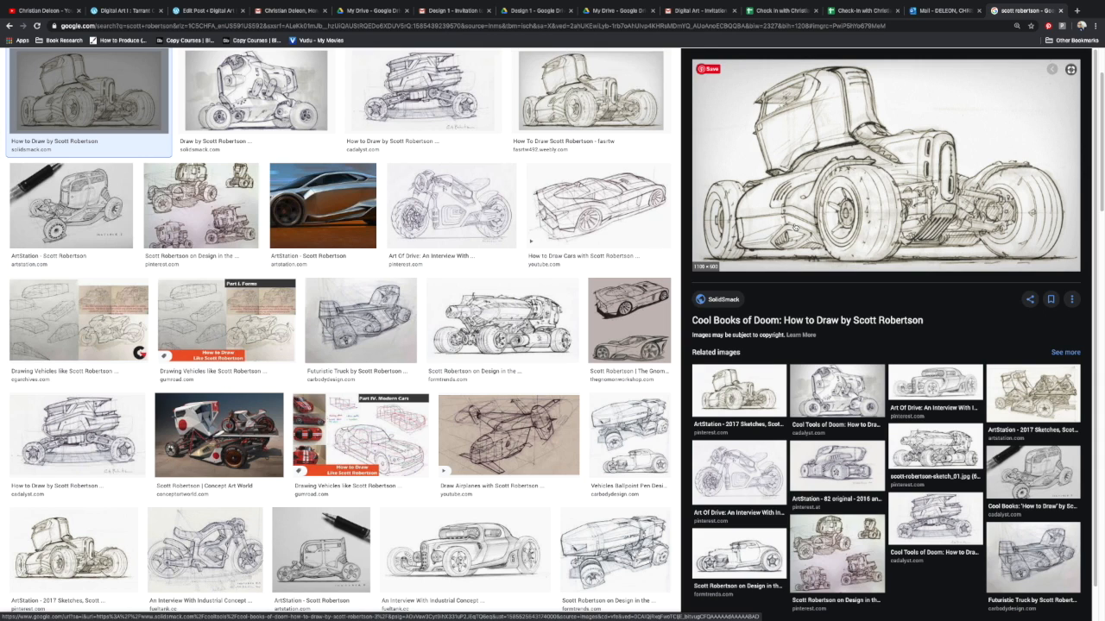
right_click(723, 243)
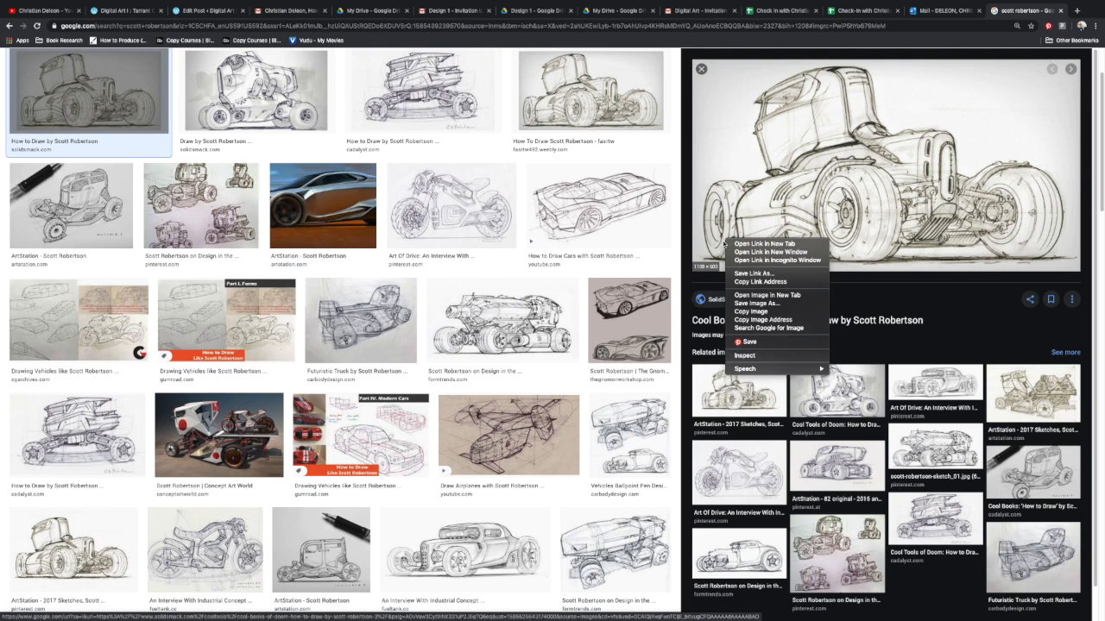
left_click(773, 305)
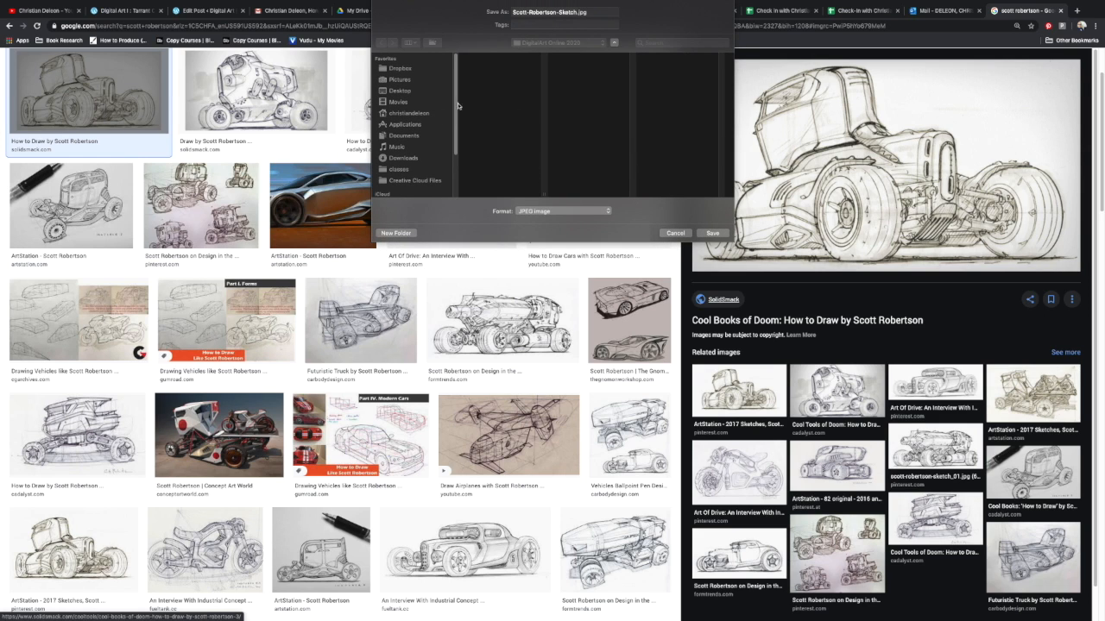
left_click(402, 234)
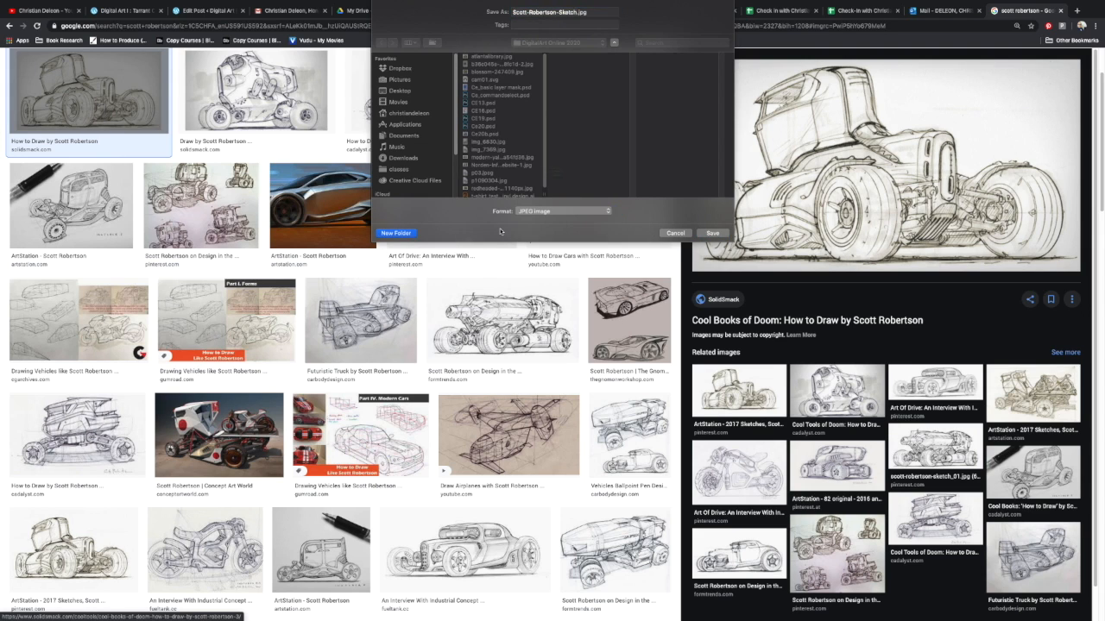
type("sco")
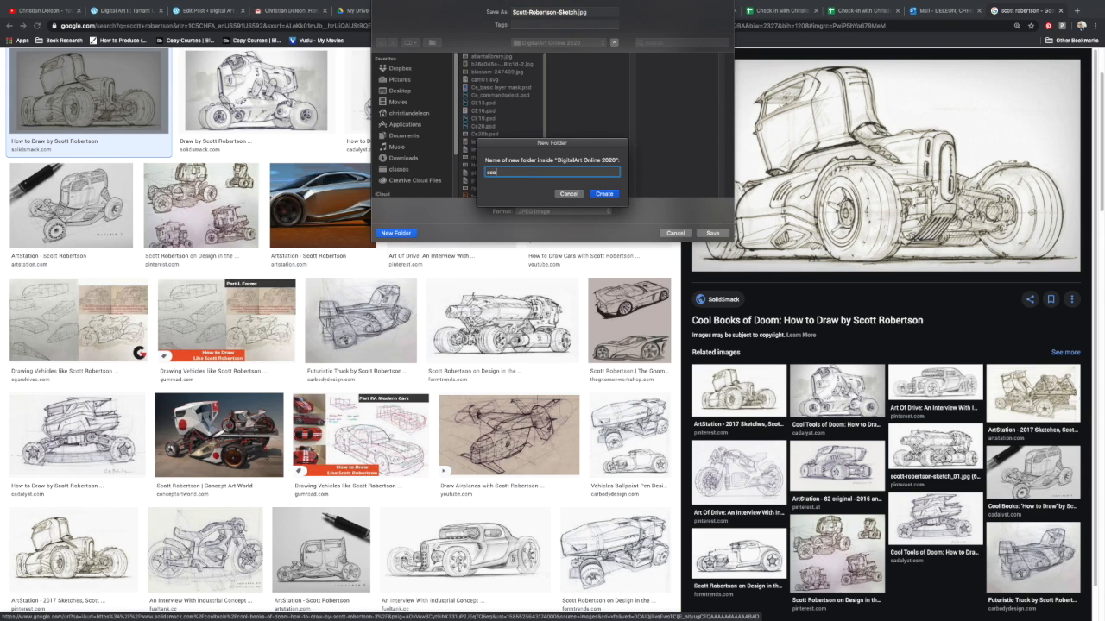
type("tt robertson")
key("Return")
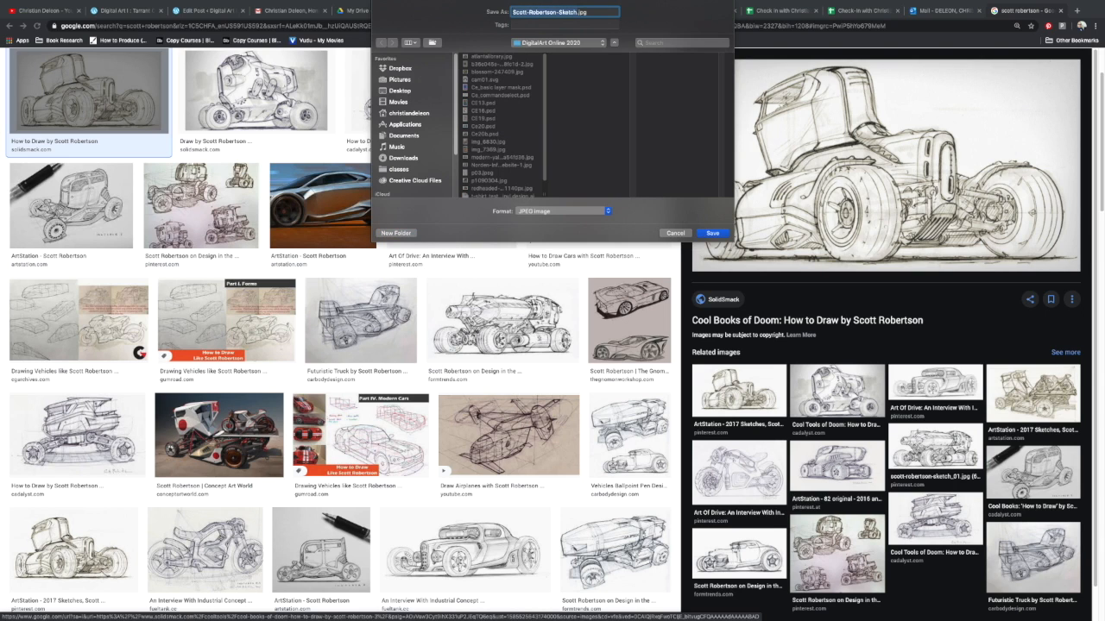
left_click(710, 234)
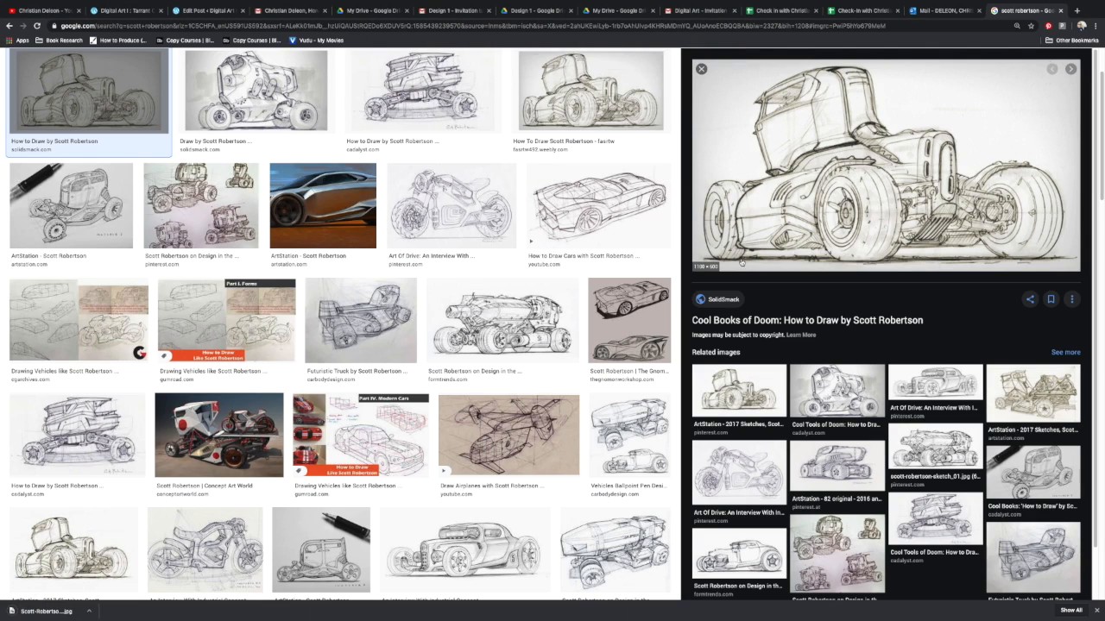
Save the full-size "Draw by Scott Robertson" vehicle sketch, the second image result, into the same folder.
left_click(257, 91)
right_click(803, 224)
left_click(854, 308)
left_click(713, 234)
Open the "Sci-Fi Fun by Scott Robertson" image of the white armoured vehicle and save it to the folder.
scroll(462, 302, "down", 10)
left_click(461, 190)
right_click(749, 300)
left_click(793, 363)
left_click(713, 231)
Open the "A Scott Robertson concept ship" image and save it to the folder.
scroll(477, 337, "down", 1)
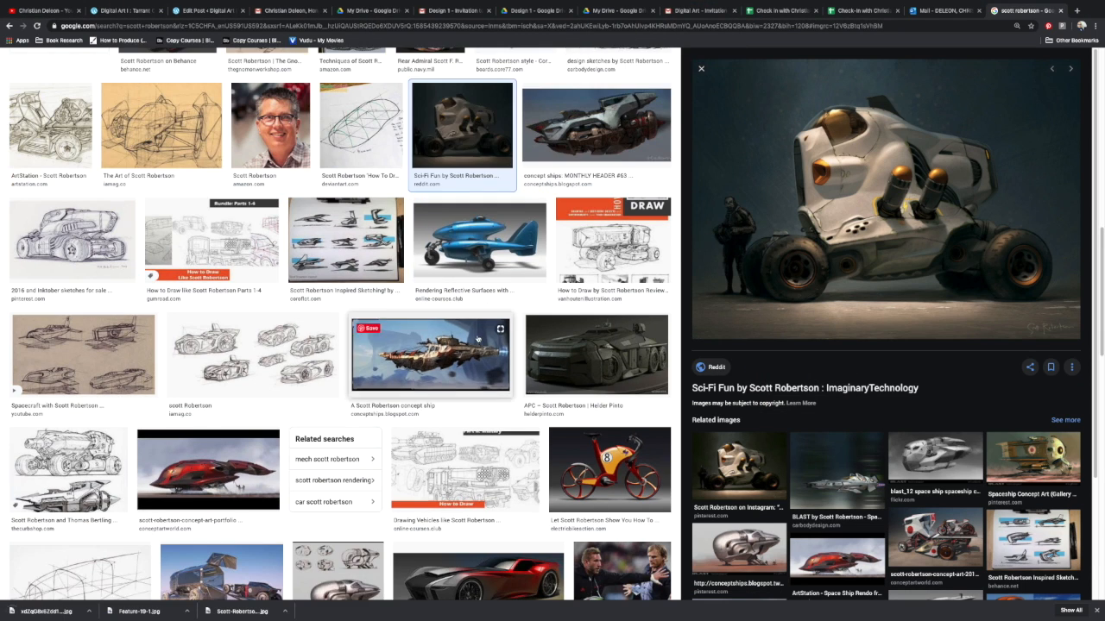
left_click(478, 338)
right_click(740, 188)
left_click(775, 250)
left_click(712, 233)
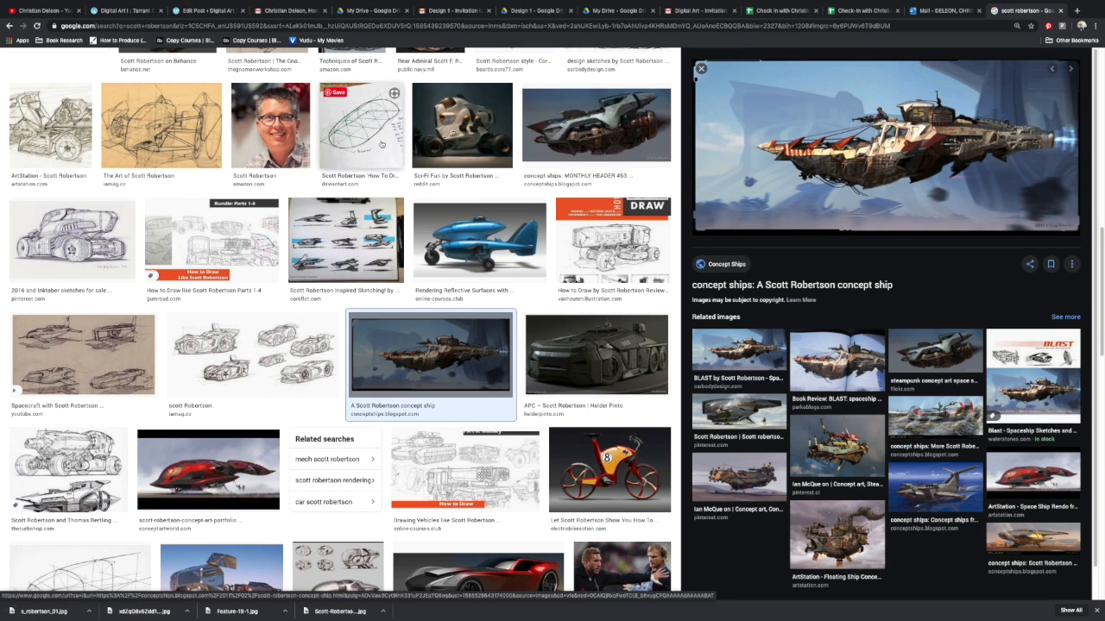
Find the red and silver Navy craft image titled "vehicle concepts of Scott Robertson" and save it.
scroll(207, 336, "down", 1)
left_click(207, 332)
scroll(586, 474, "down", 1)
scroll(585, 474, "down", 6)
left_click(78, 420)
right_click(858, 211)
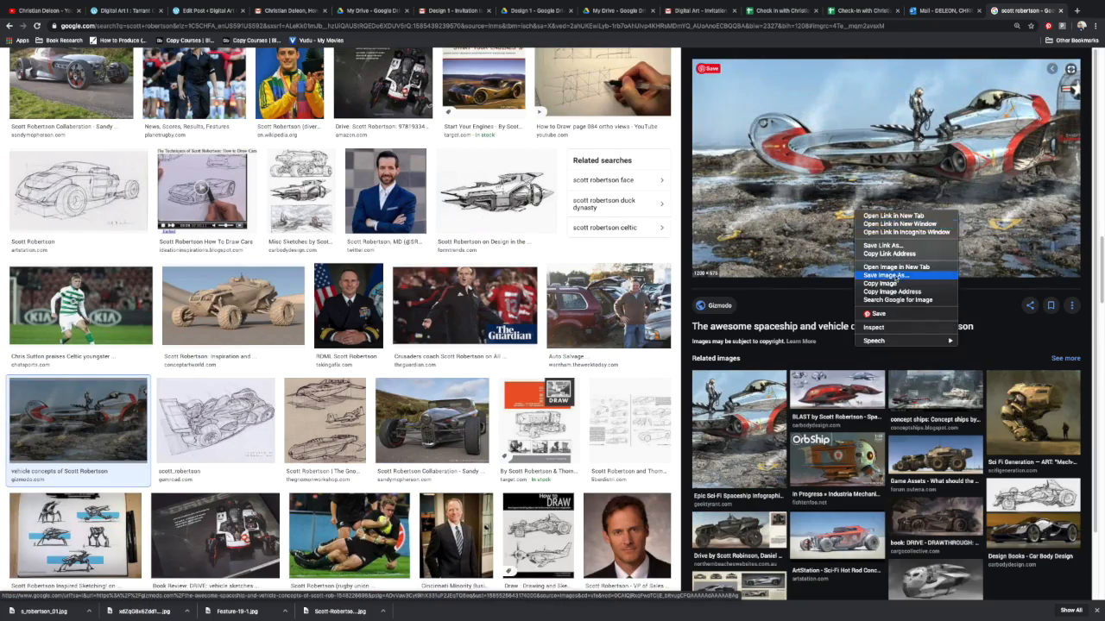
left_click(885, 274)
left_click(713, 233)
Pick another image farther down the results and save it to the folder as unnamed.jpg.
scroll(475, 345, "down", 5)
left_click(477, 388)
right_click(742, 198)
left_click(759, 257)
left_click(716, 229)
Find the Scott Robertson bike image farther down the results and save it to the folder.
scroll(475, 345, "down", 3)
left_click(614, 397)
right_click(813, 233)
left_click(844, 294)
left_click(715, 229)
Choose one more image farther down the results and save it to the folder as 07.jpg.
scroll(475, 345, "down", 3)
left_click(478, 309)
right_click(833, 205)
left_click(850, 268)
left_click(715, 228)
Open the grey SRD hot-rod truck image from the "An Interview With Industrial Concept" result and save it.
scroll(475, 345, "down", 3)
left_click(388, 409)
right_click(779, 146)
left_click(797, 209)
left_click(715, 229)
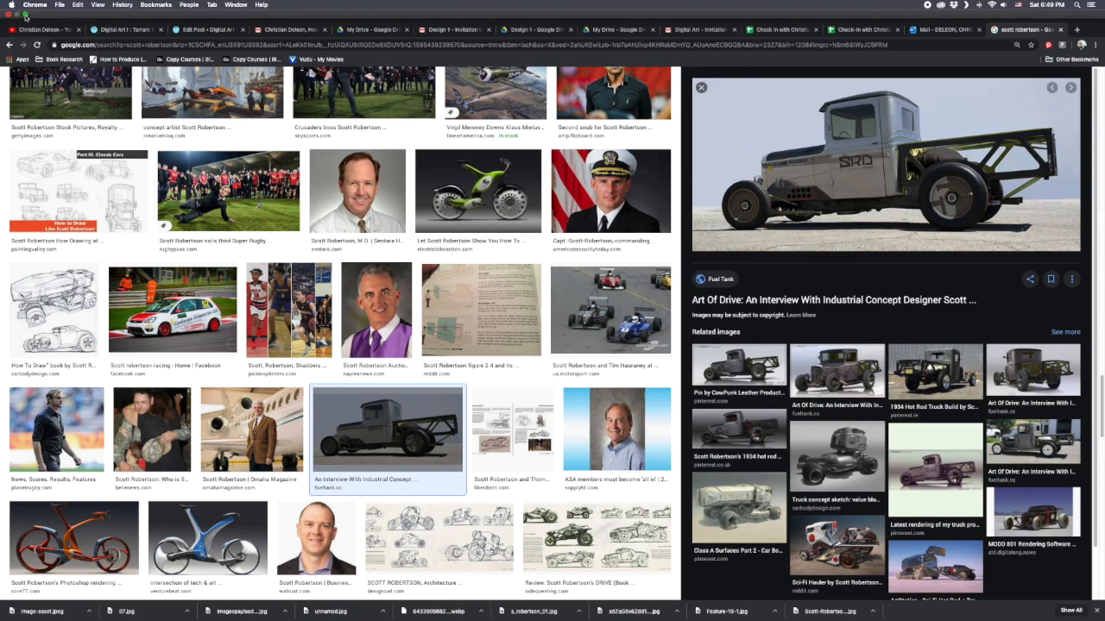
Switch to Photoshop and float all the open reference images in separate windows.
left_click(26, 16)
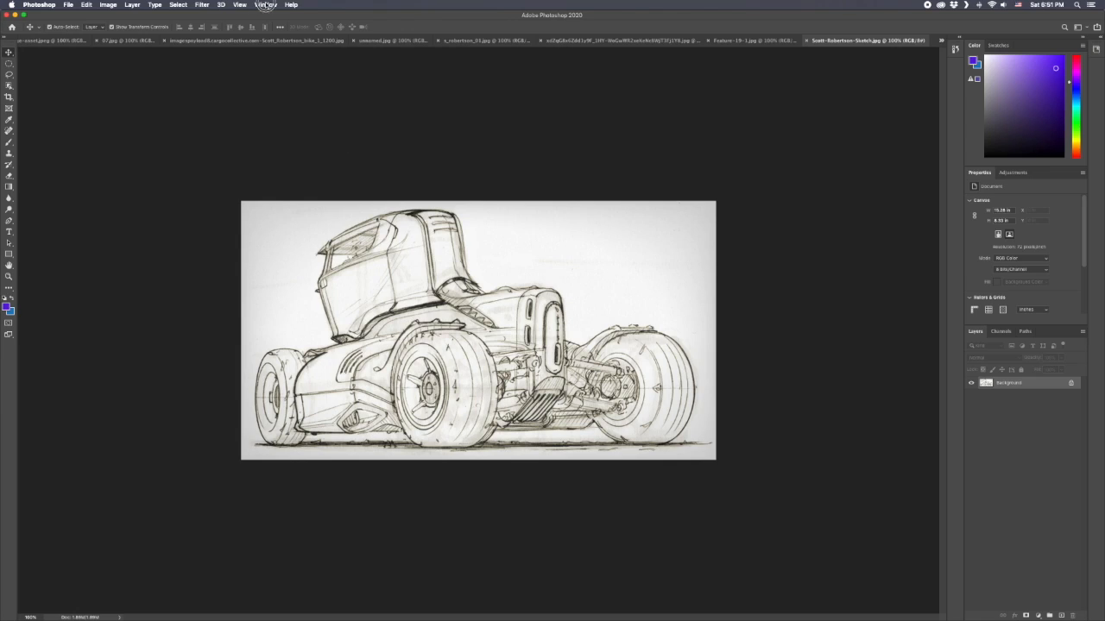
left_click(266, 5)
mouse_move(270, 24)
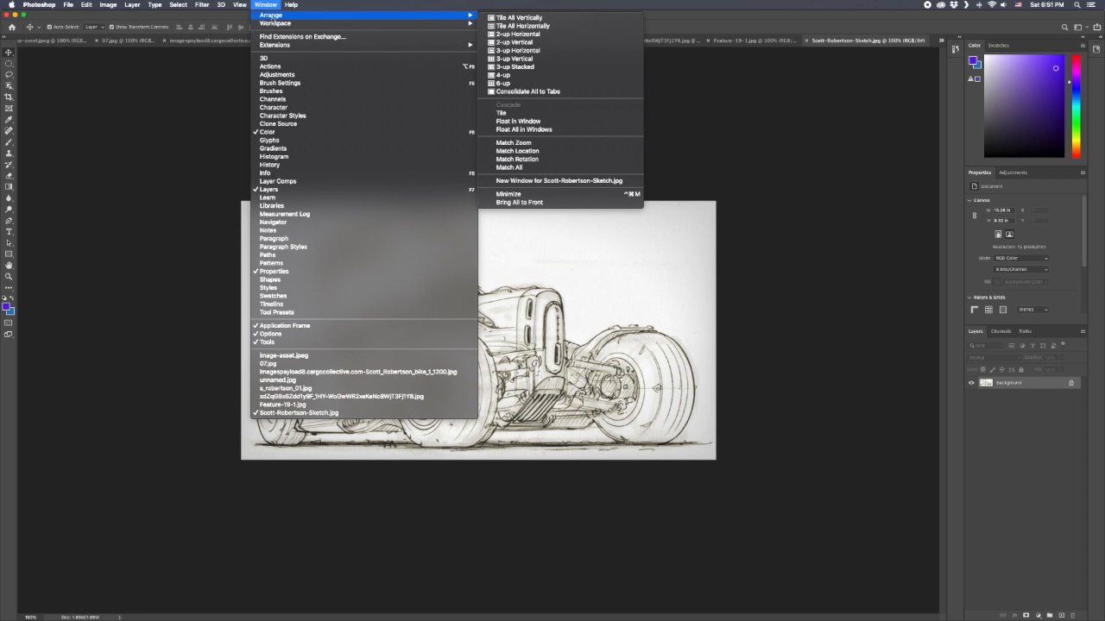
left_click(516, 129)
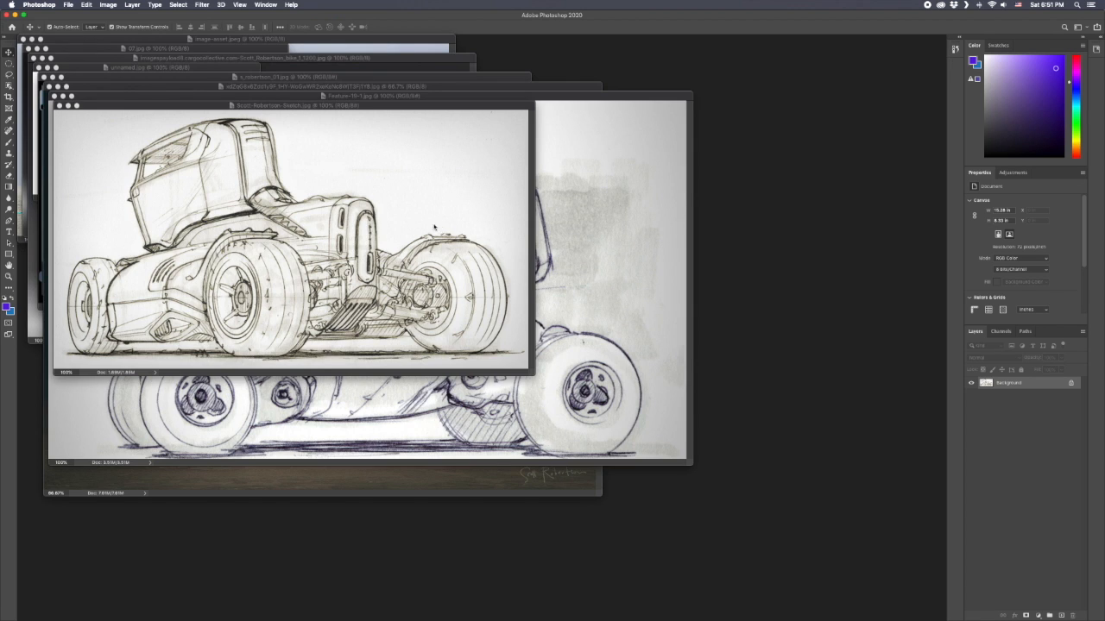
Move the truck sketch window and the white sci-fi vehicle window out of the stack, with the sci-fi vehicle in front.
mouse_move(386, 105)
left_mouse_down()
mouse_move(431, 141)
mouse_move(515, 173)
left_mouse_up()
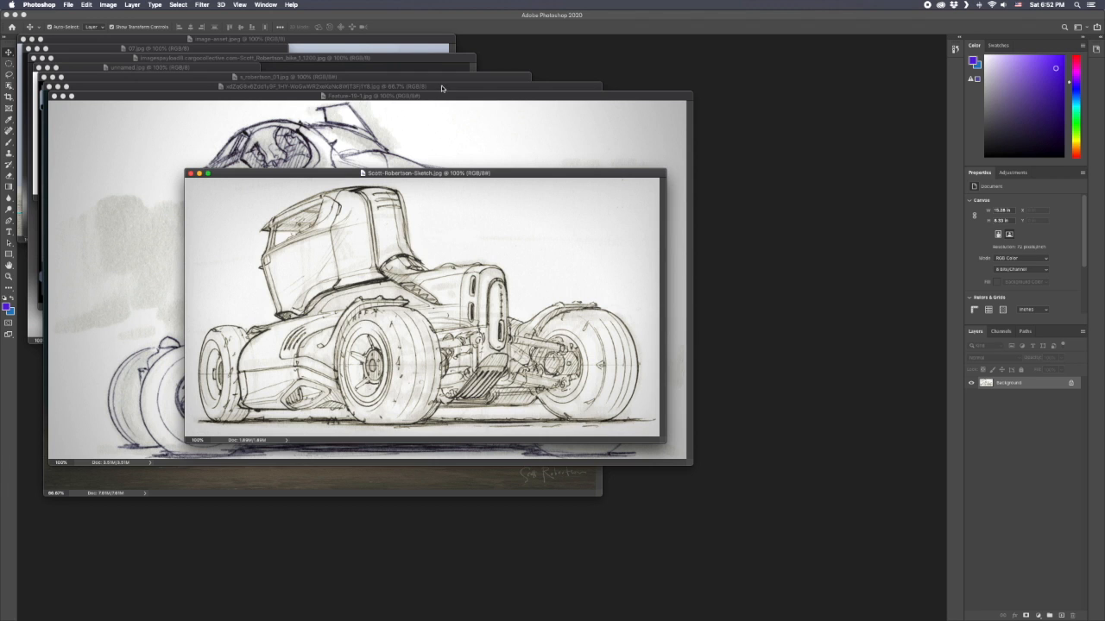
left_click_drag(441, 88, 542, 189)
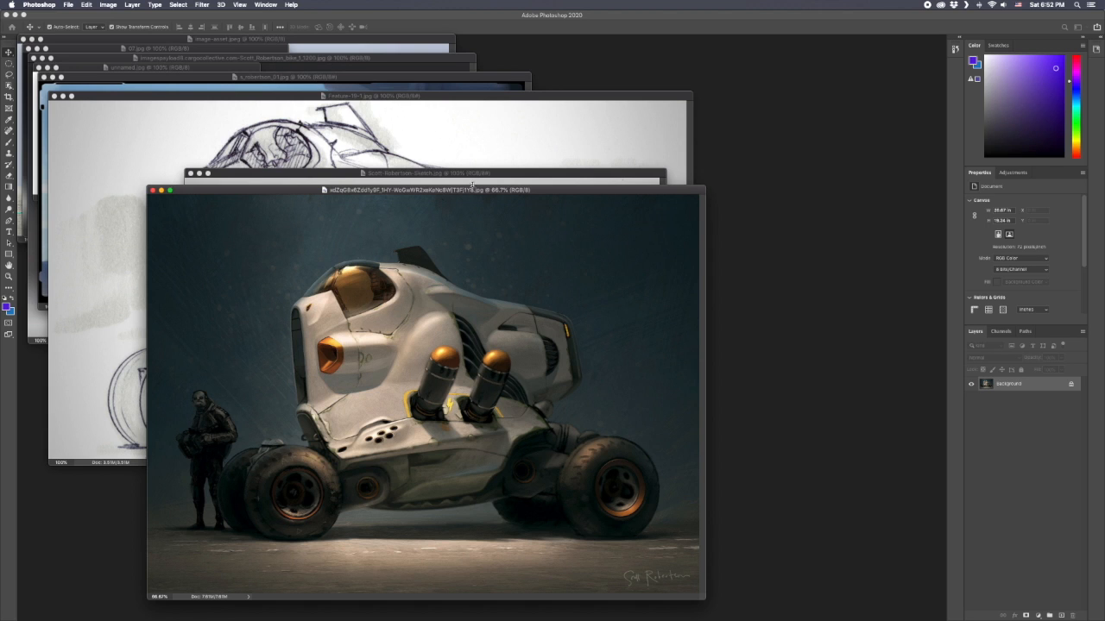
mouse_move(552, 189)
left_mouse_down()
mouse_move(596, 162)
mouse_move(644, 199)
left_mouse_up()
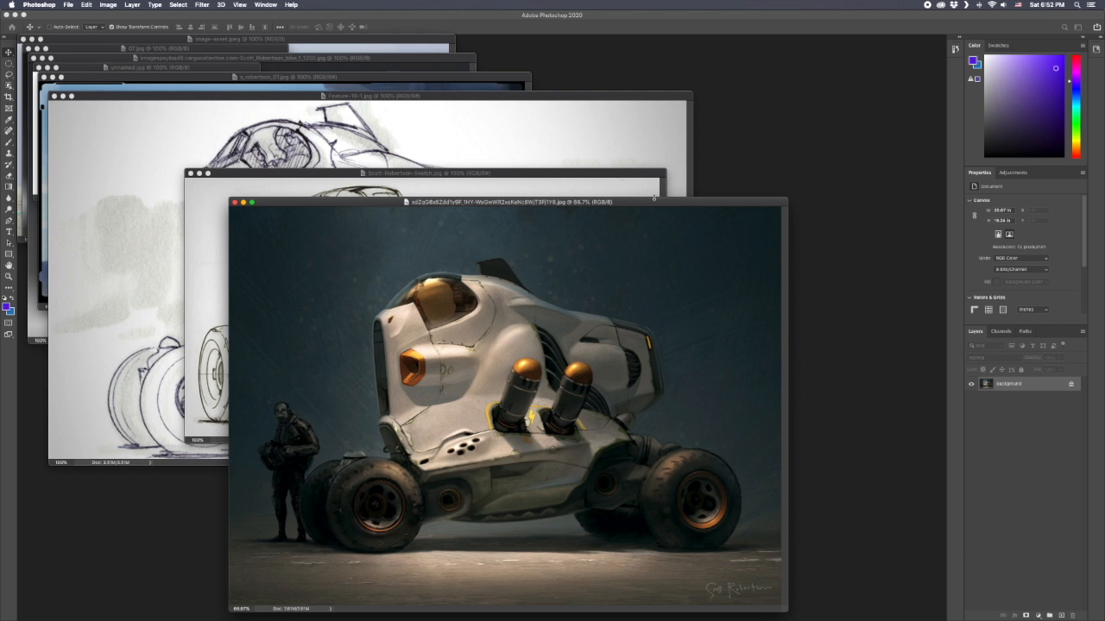
View the sci-fi vehicle image at 100%, return it to 66.7%, and place its window beside the stacked sketches.
key("super+1")
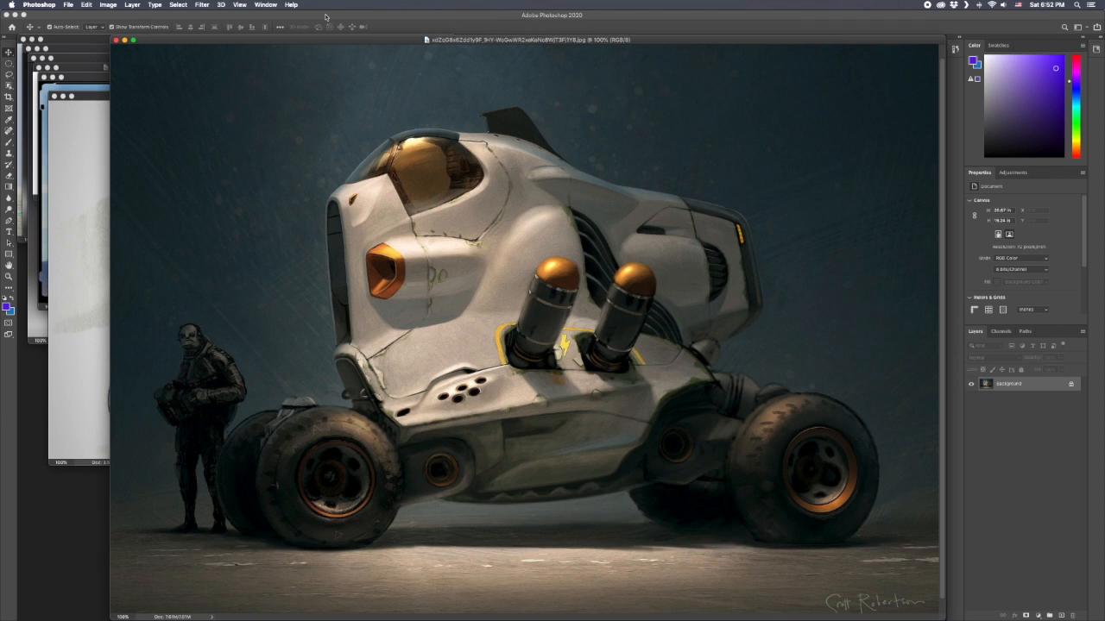
mouse_move(312, 43)
left_mouse_down()
mouse_move(333, 185)
mouse_move(222, 279)
mouse_move(288, 296)
mouse_move(304, 189)
left_mouse_up()
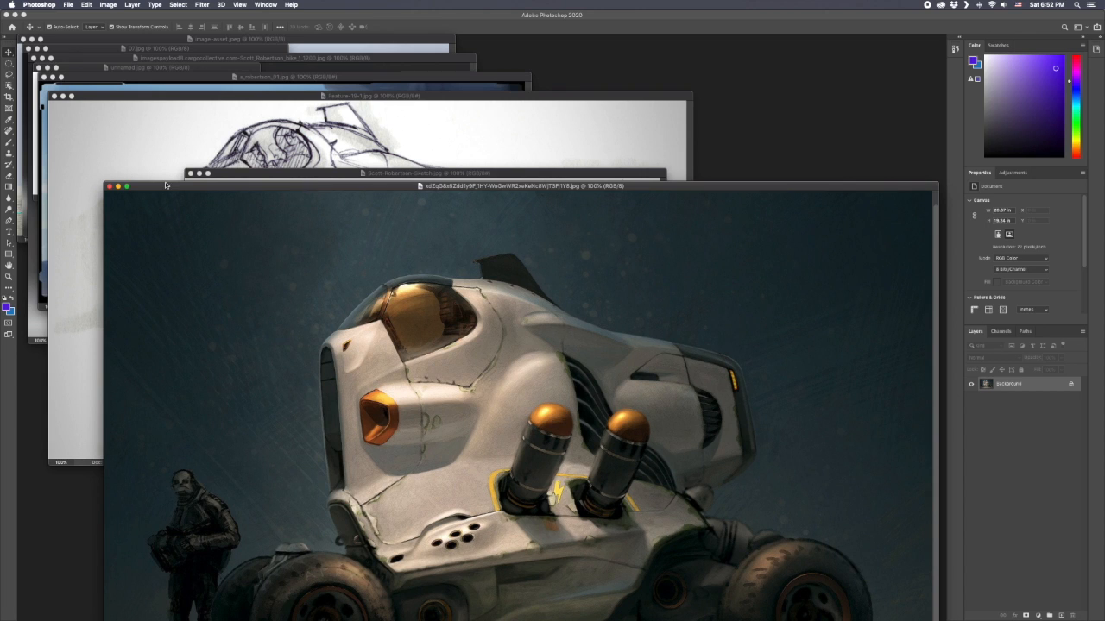
key("super+minus")
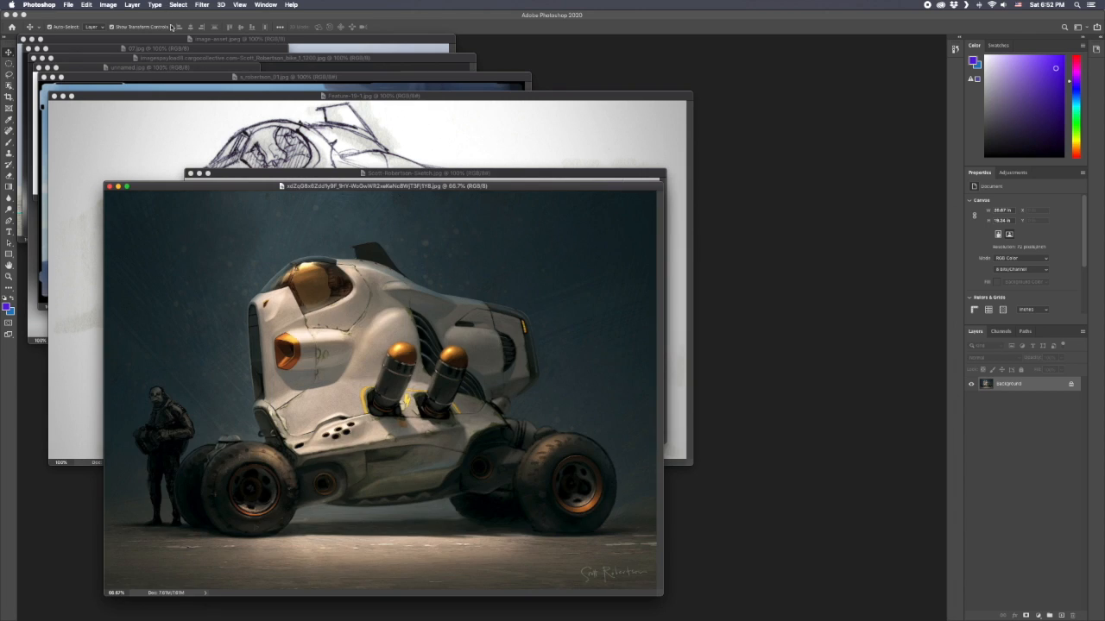
mouse_move(239, 186)
left_mouse_down()
mouse_move(320, 163)
mouse_move(478, 63)
left_mouse_up()
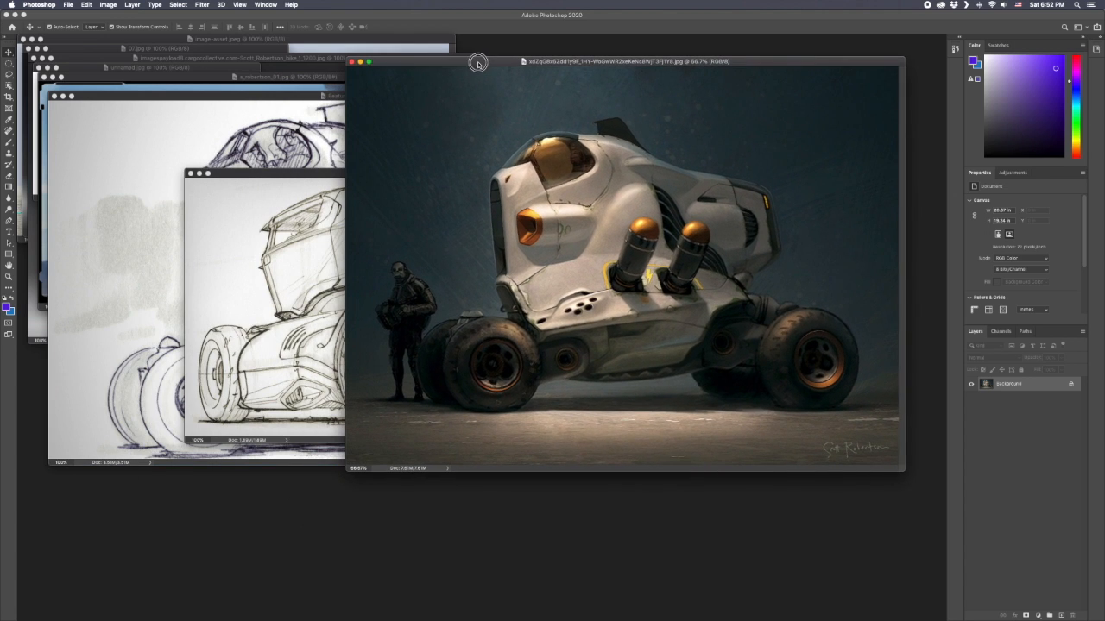
Check the pixel dimensions and resolution of the sci-fi vehicle image in Image Size, keeping its original size.
left_click(108, 5)
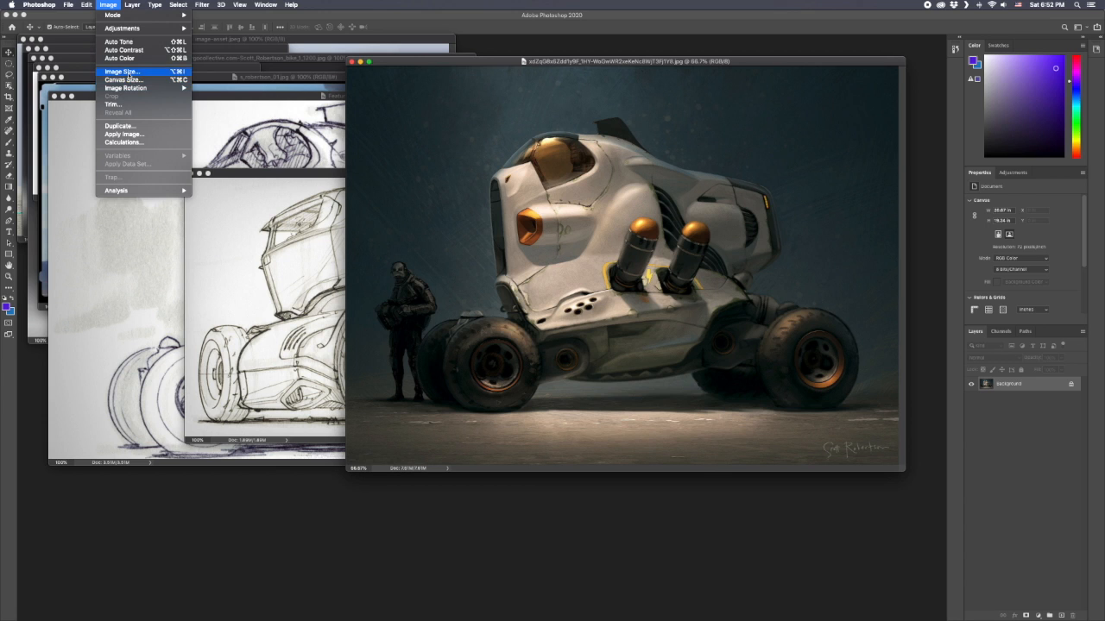
left_click(127, 76)
left_click_drag(518, 248, 582, 145)
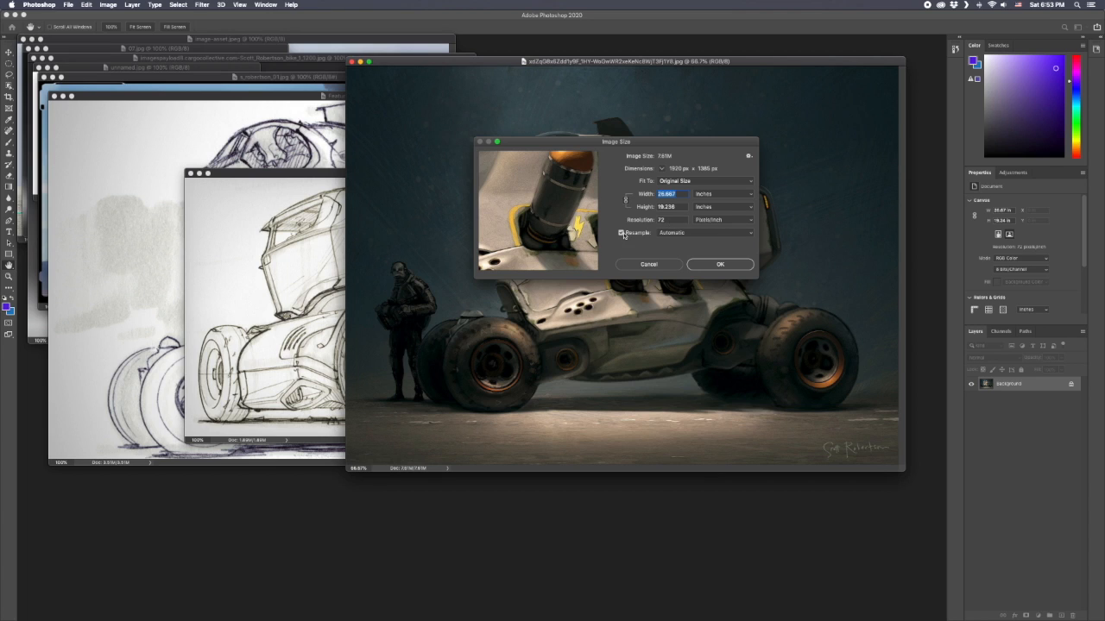
left_click(720, 265)
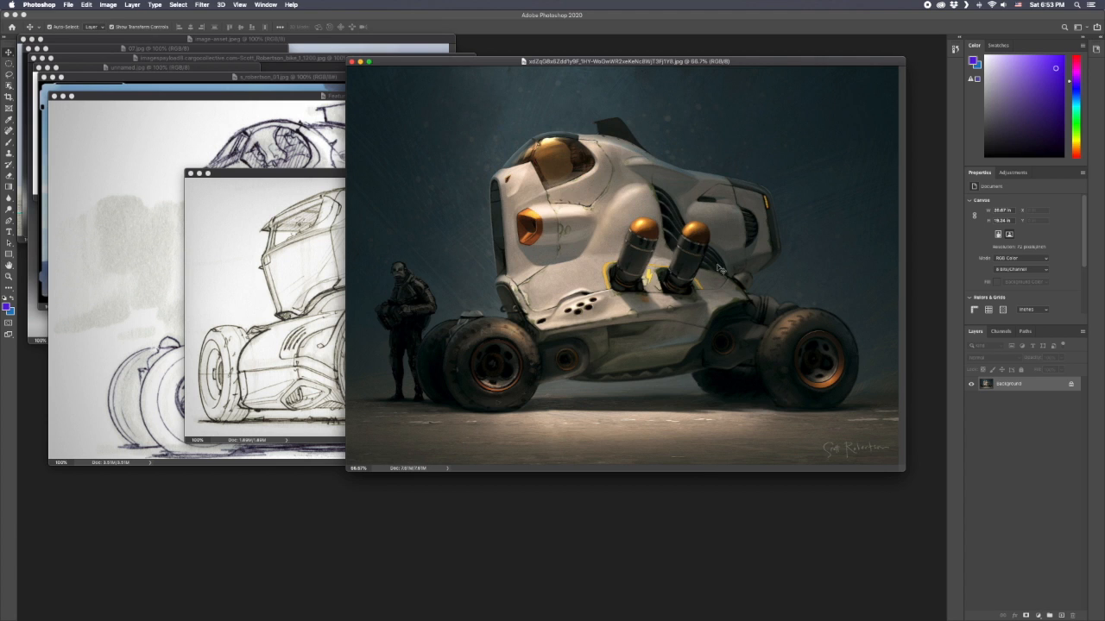
Bring the Scott-Robertson-Sketch.jpg window forward, check its dimensions and resolution in Image Size, and reposition the window.
left_click(292, 209)
mouse_move(353, 177)
left_mouse_down()
mouse_move(250, 258)
mouse_move(223, 261)
left_mouse_up()
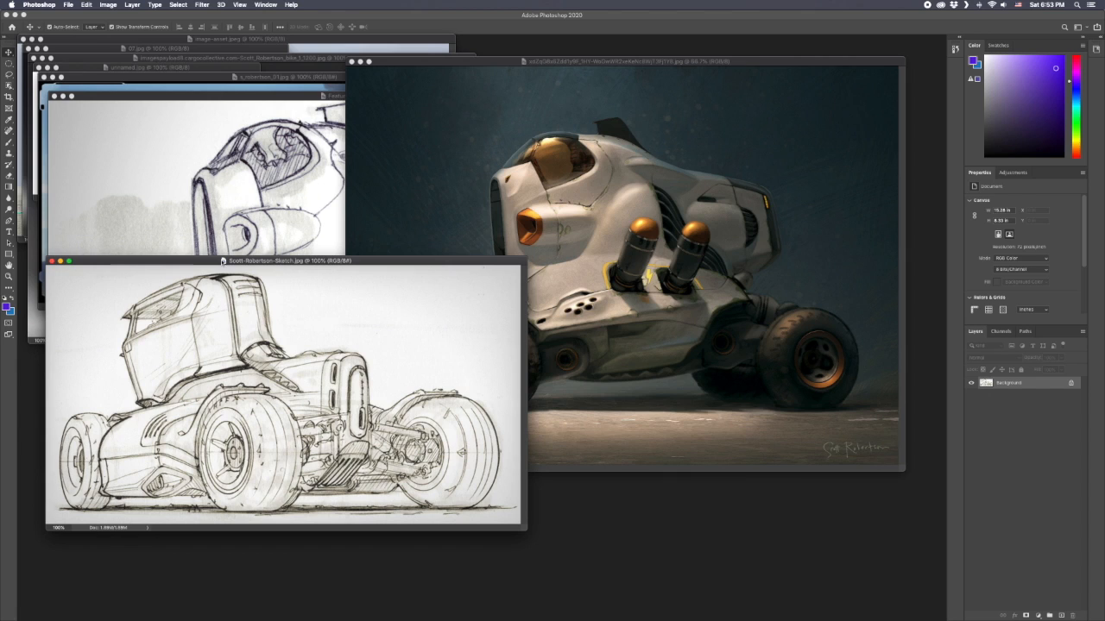
left_click(107, 4)
left_click(128, 72)
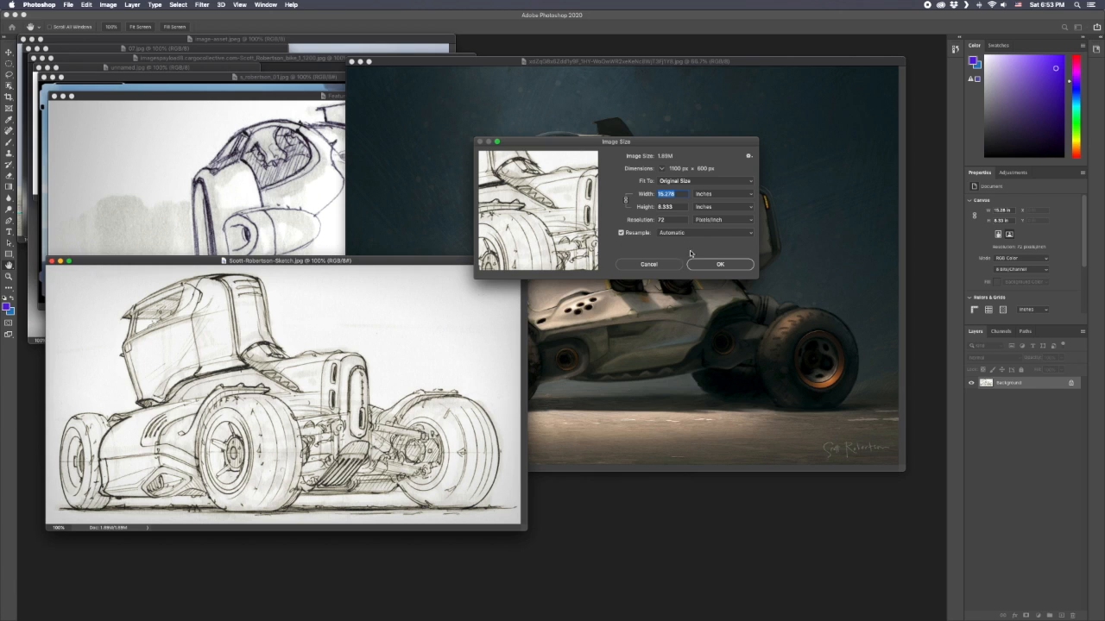
left_click(717, 265)
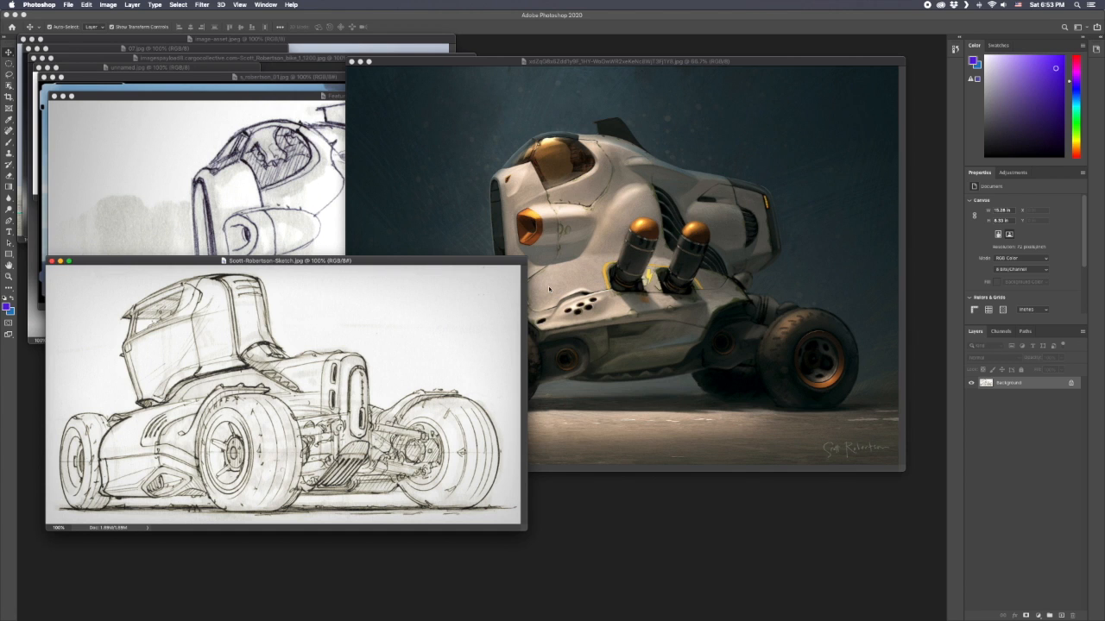
left_click_drag(393, 263, 552, 135)
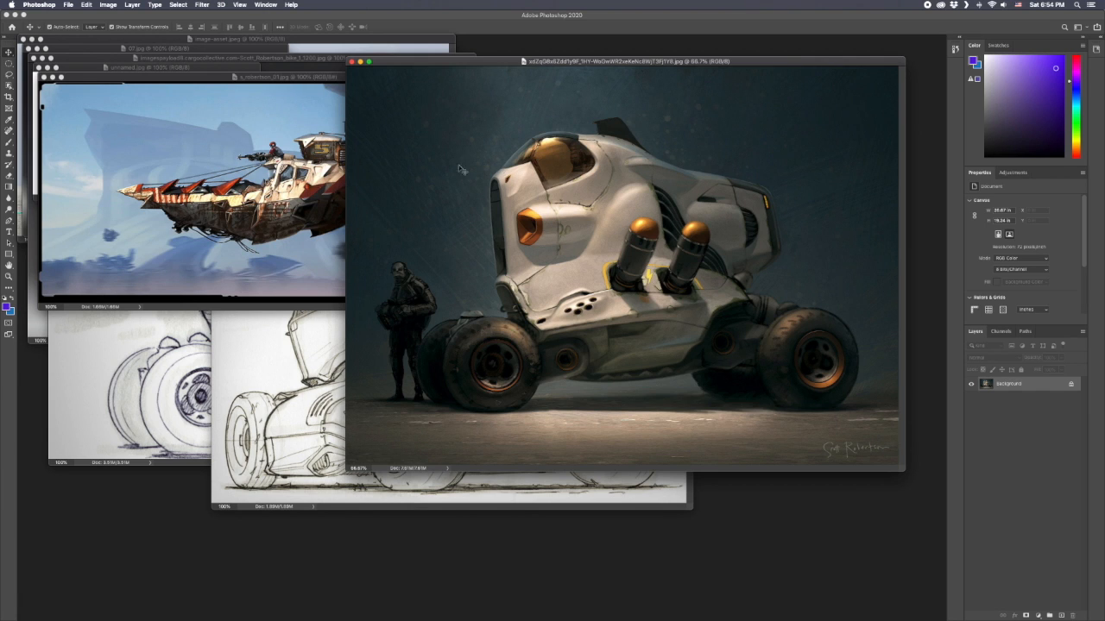
Check the pixel dimensions and resolution of the airship image s_robertson_01.jpg in Image Size, keeping its original size.
left_click(298, 169)
left_click(110, 5)
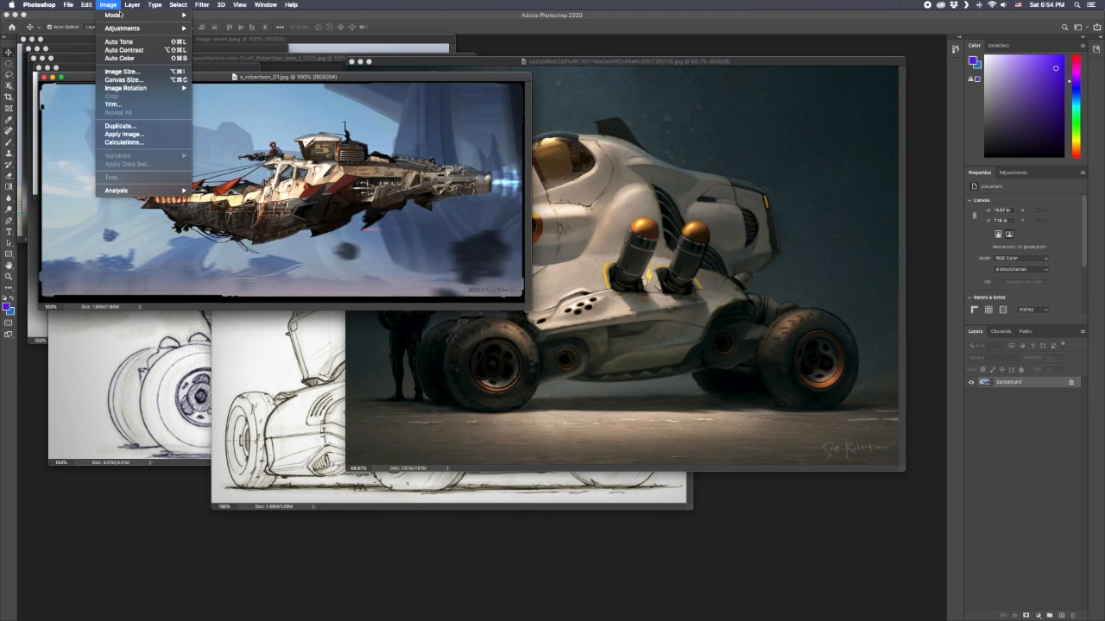
left_click(166, 73)
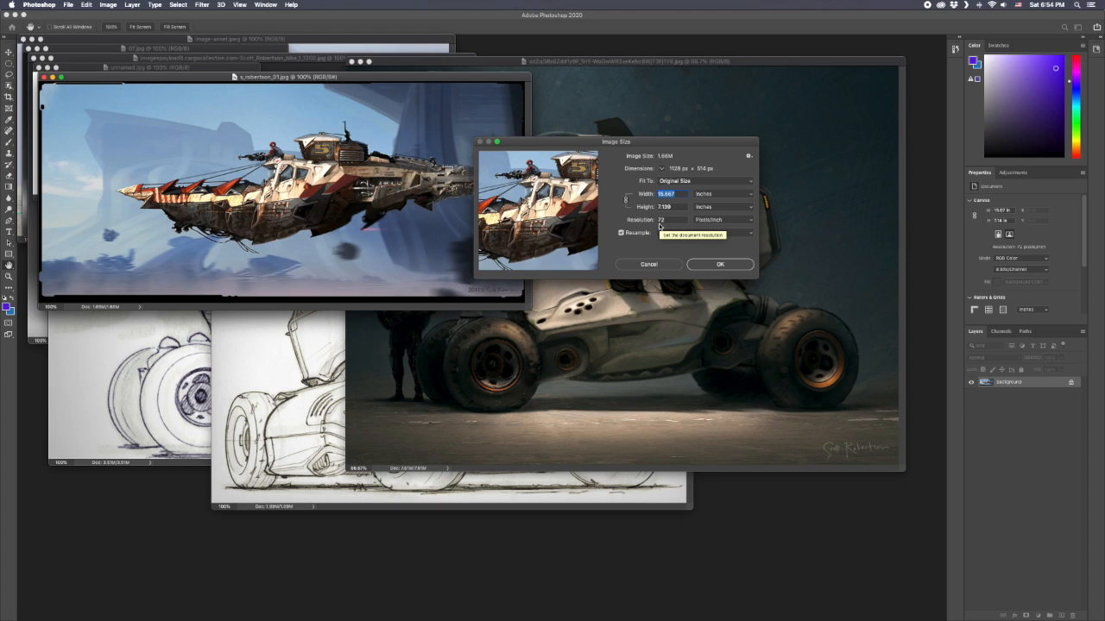
left_click(709, 265)
Recheck the white sci-fi vehicle image's dimensions and resolution in Image Size for comparison, leaving the size as it is.
left_click(614, 193)
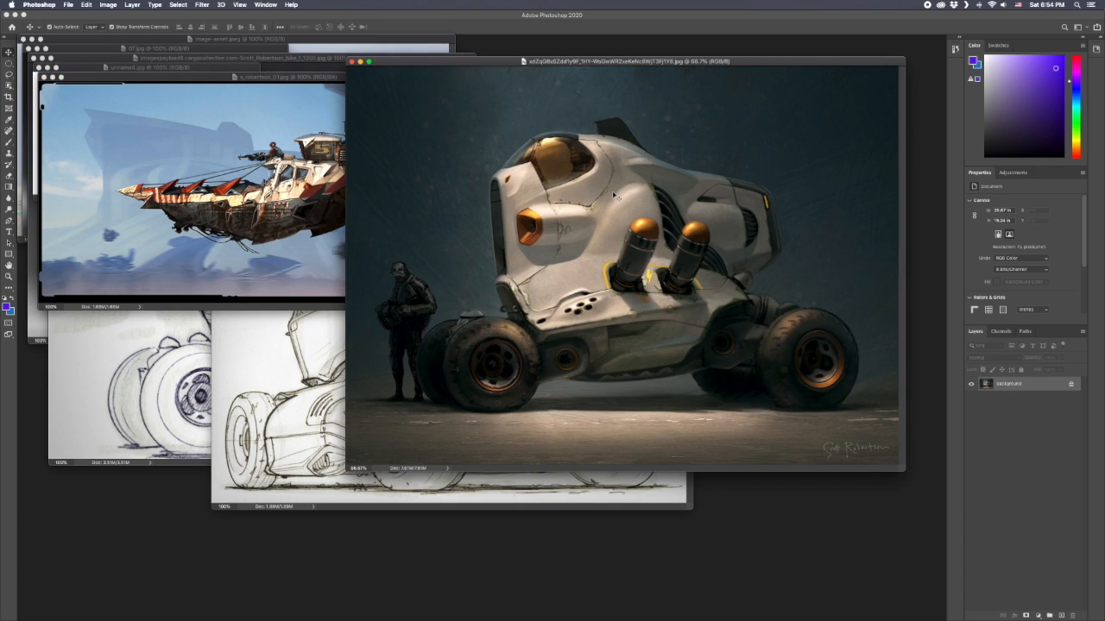
left_click(108, 5)
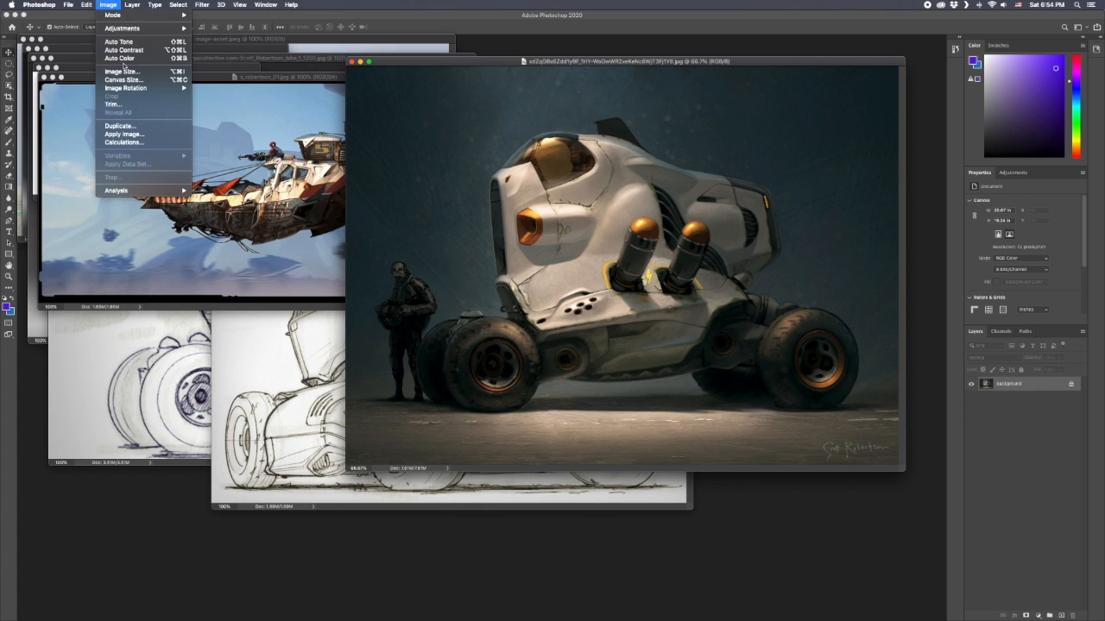
left_click(121, 71)
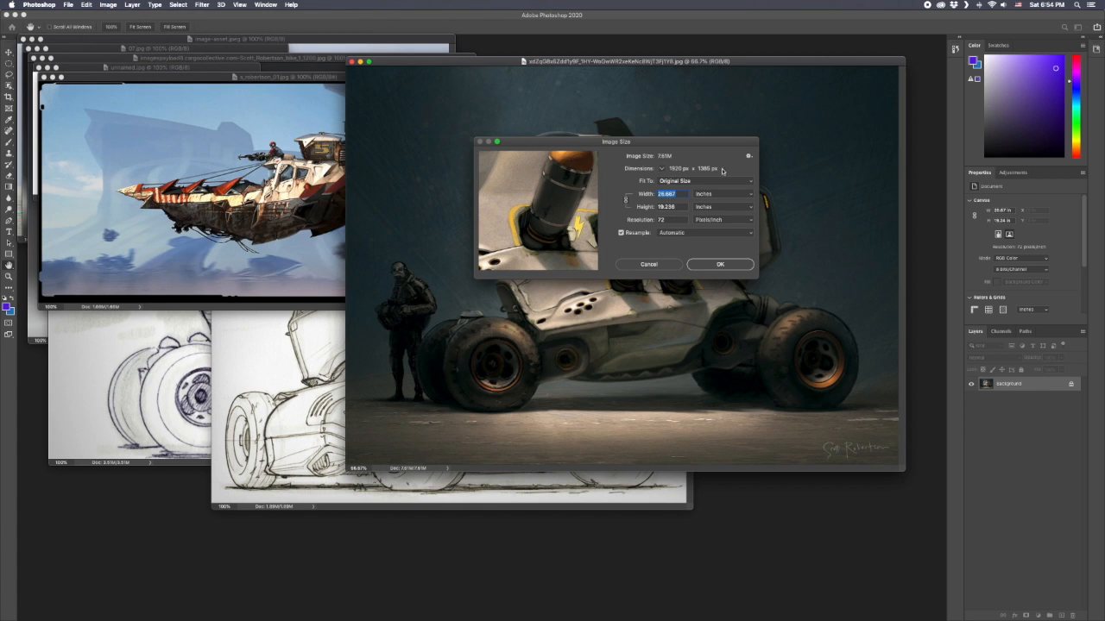
left_click(712, 265)
Start a small crop on the airship image and set the Crop tool to W x H x Resolution, 100 x 100 px at 72 px/in.
left_click(279, 194)
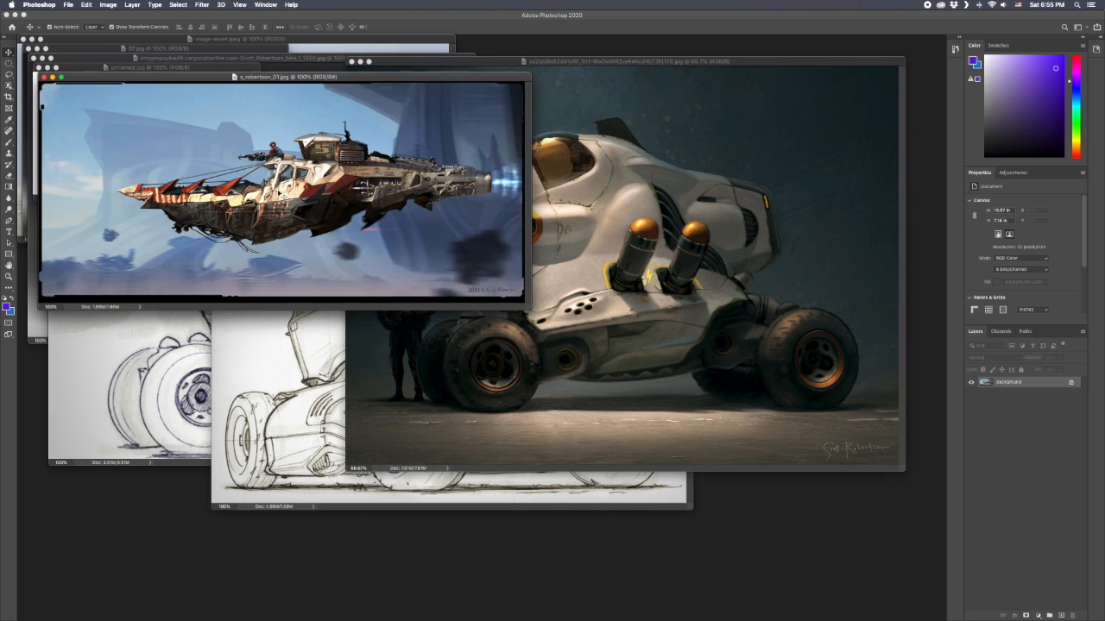
left_click(9, 98)
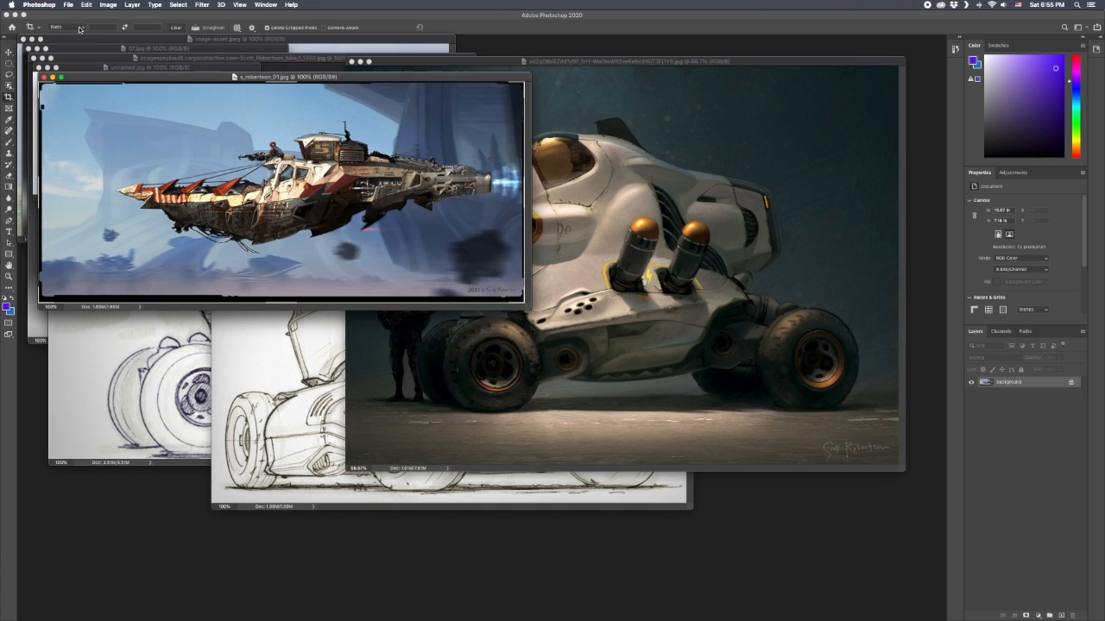
left_click_drag(314, 136, 356, 185)
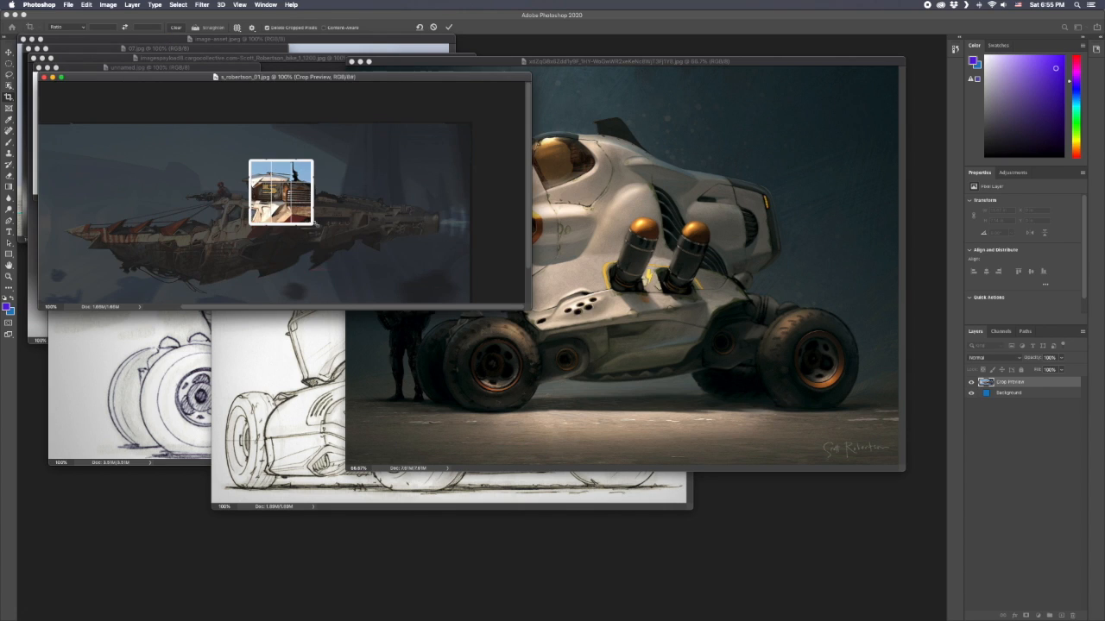
left_click(68, 30)
left_click(102, 37)
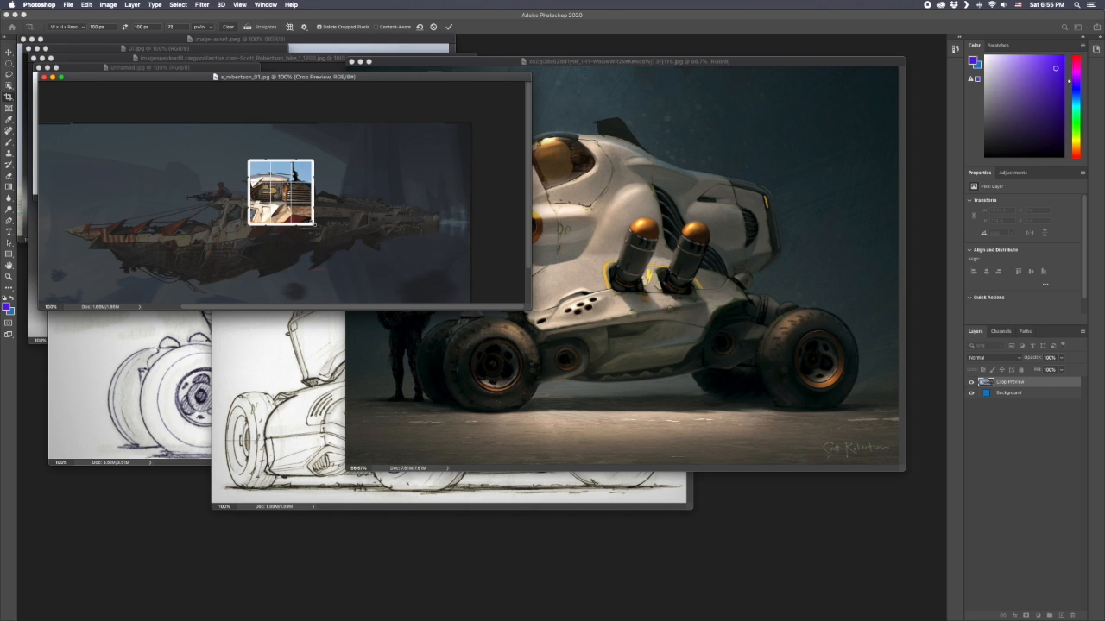
Try cropping the airship image to an enlarged square around the ship's rear half, and undo the crop.
left_click_drag(315, 225, 354, 263)
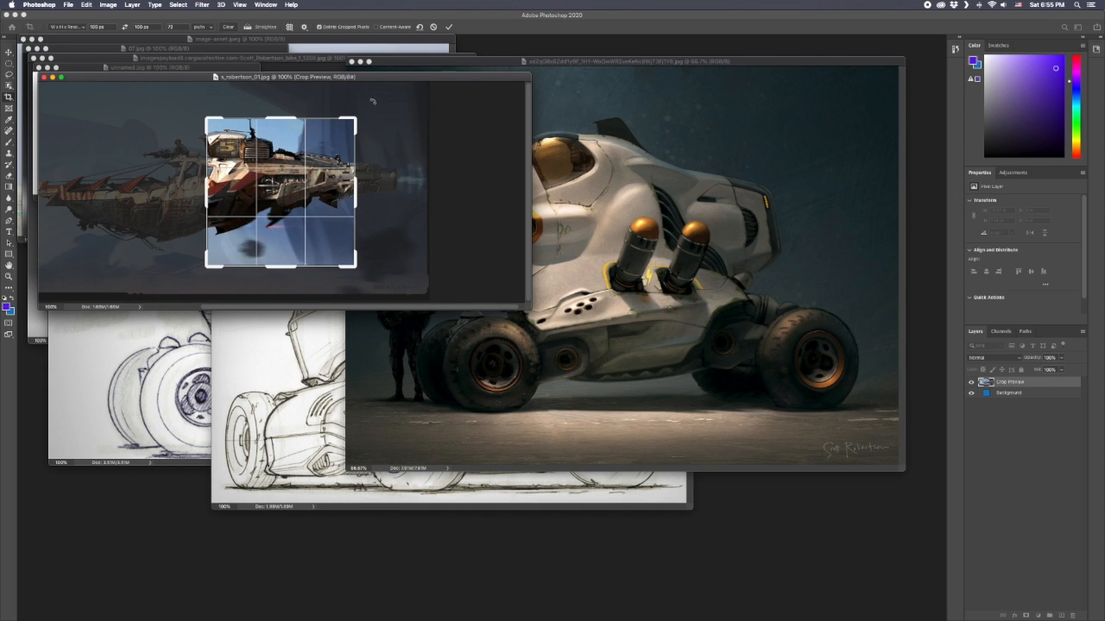
key("Return")
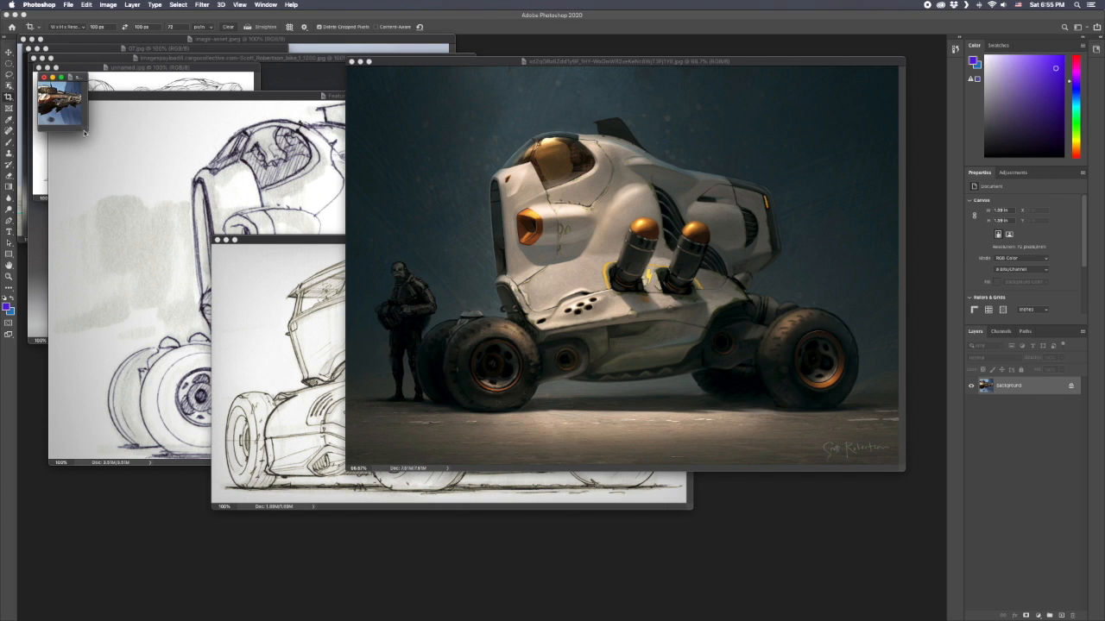
key("super+z")
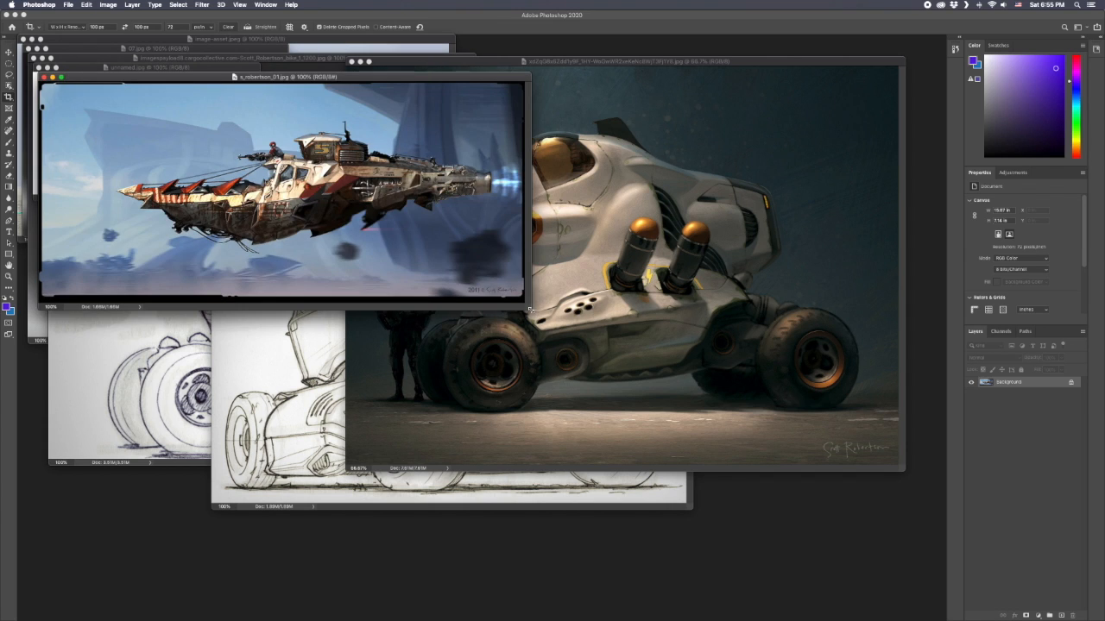
Show rulers in pixels on the airship image and size its window with a margin around the picture.
left_click_drag(597, 370, 760, 490)
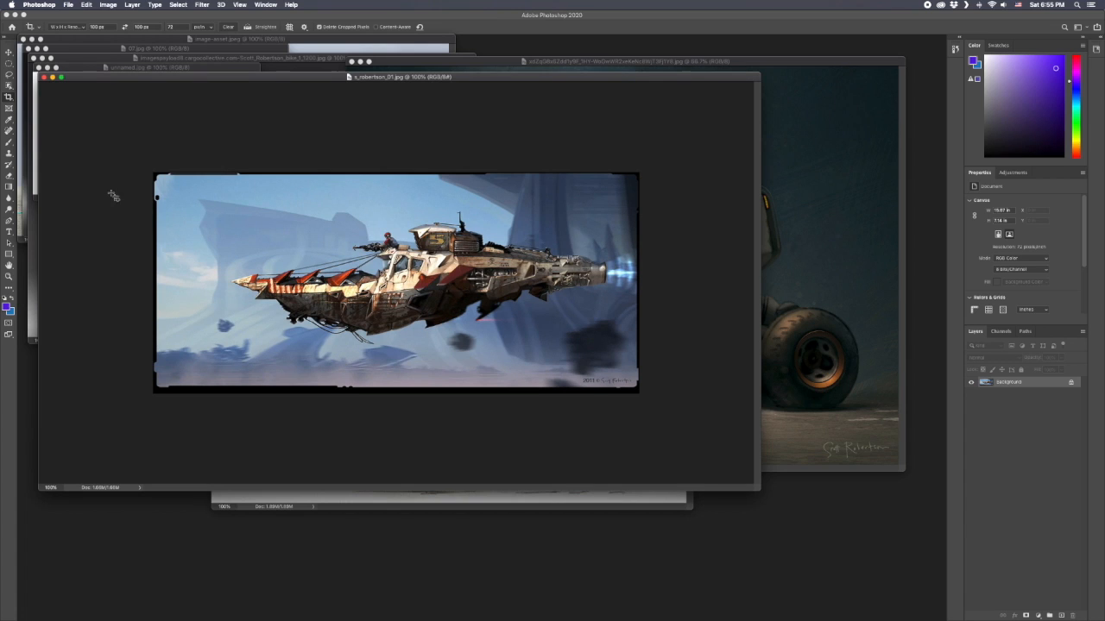
key("super+r")
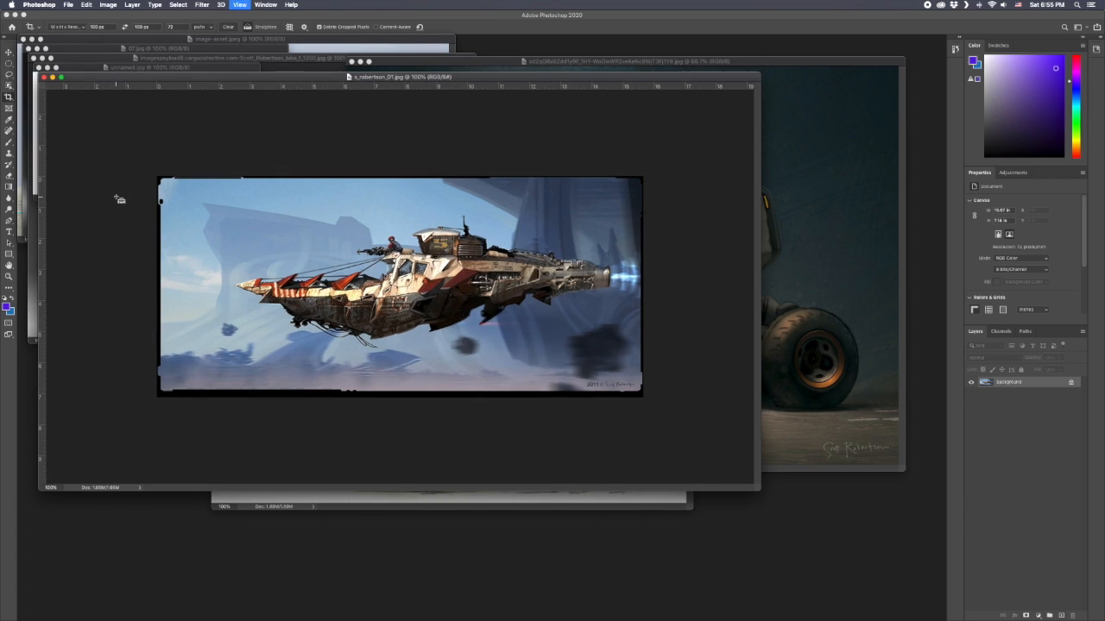
right_click(315, 87)
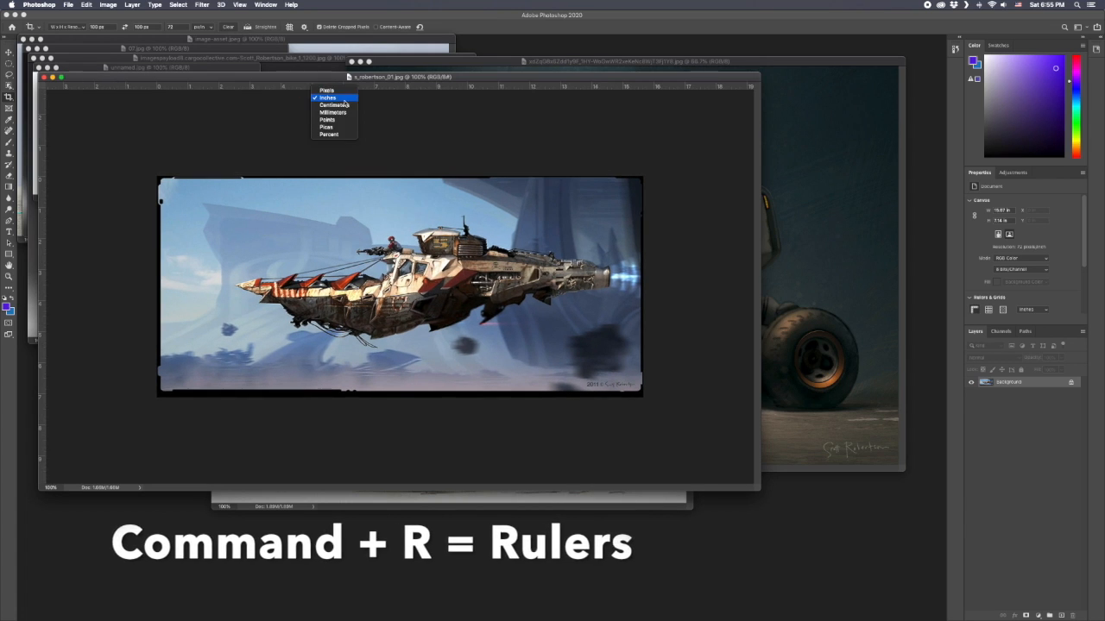
left_click(326, 90)
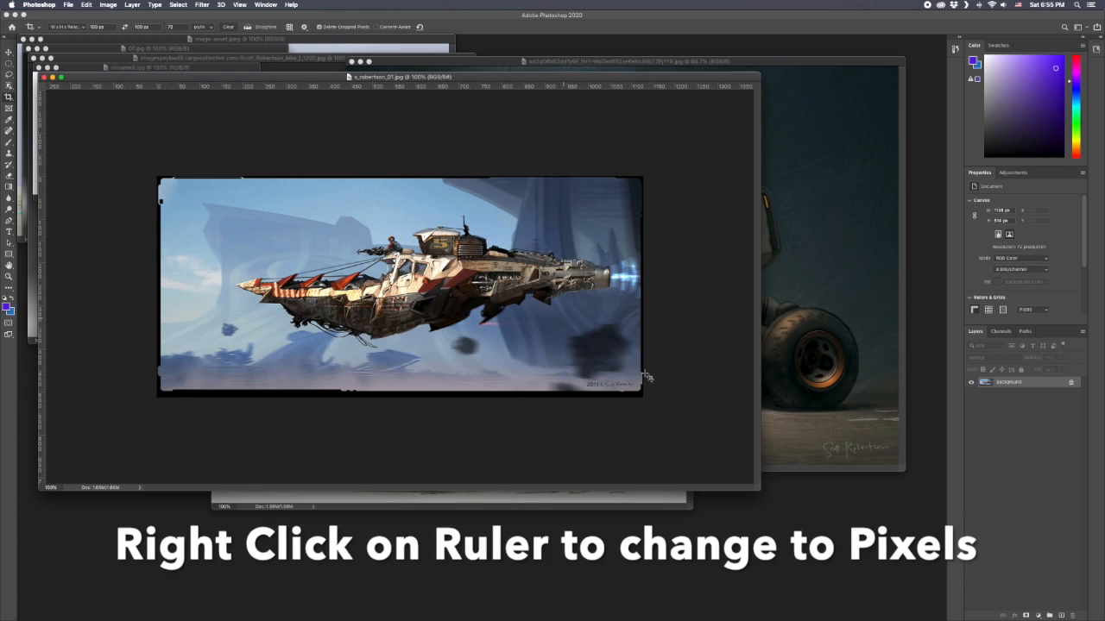
left_click_drag(759, 491, 732, 436)
left_click_drag(692, 379, 660, 338)
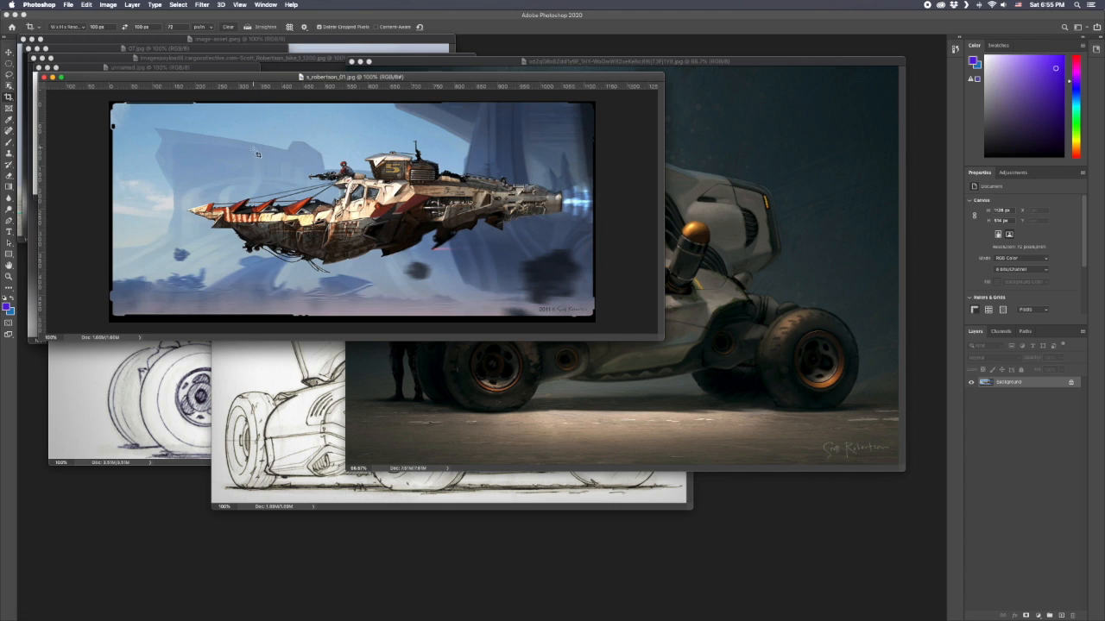
Try cropping the airship image to a square around the gunner and cockpit at 100 x 100 px, and undo the crop.
left_click_drag(196, 130, 243, 175)
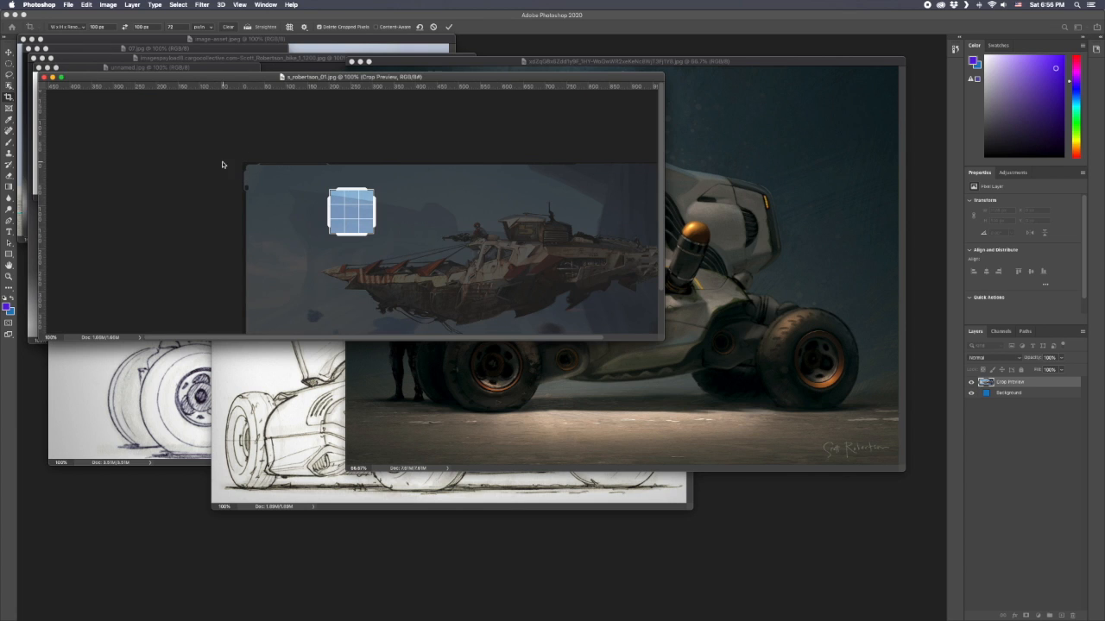
left_click_drag(351, 220, 273, 159)
left_click_drag(375, 186, 413, 150)
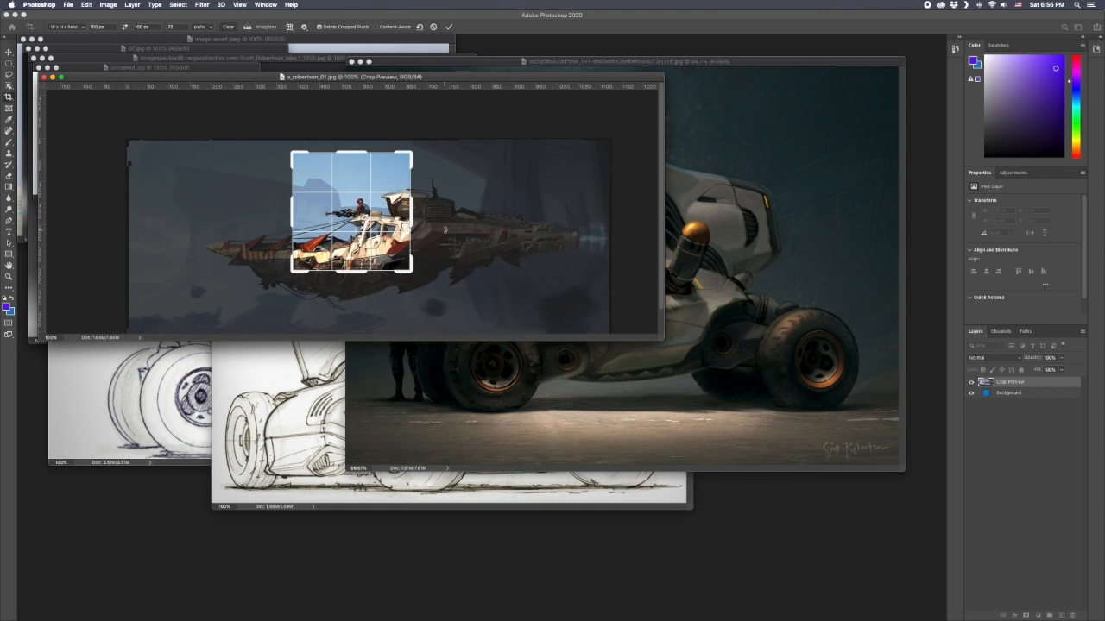
key("Return")
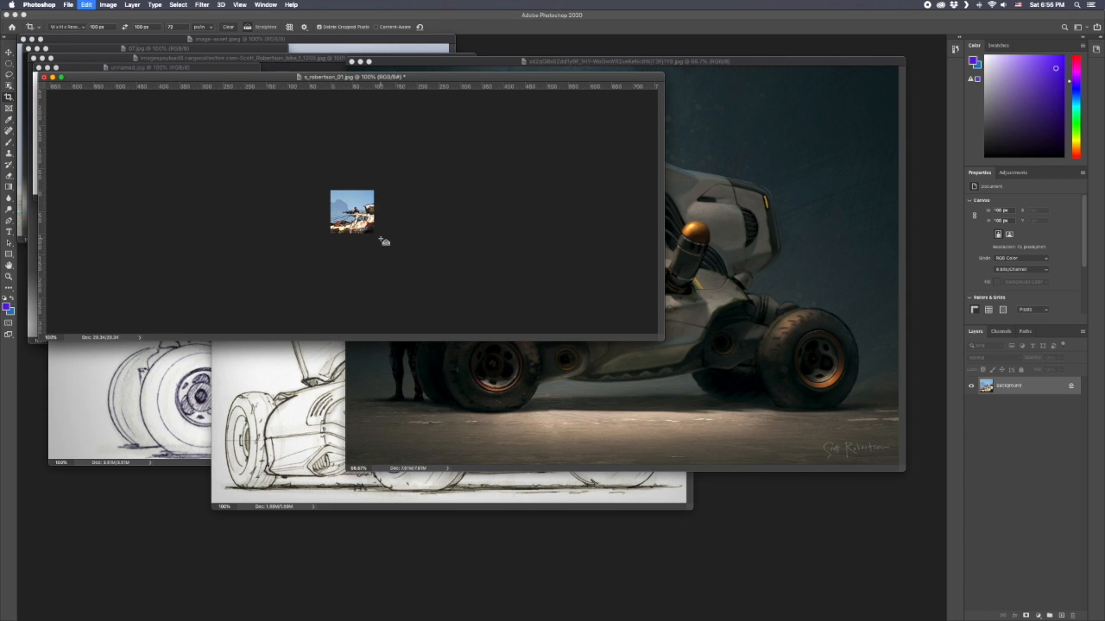
key("super+z")
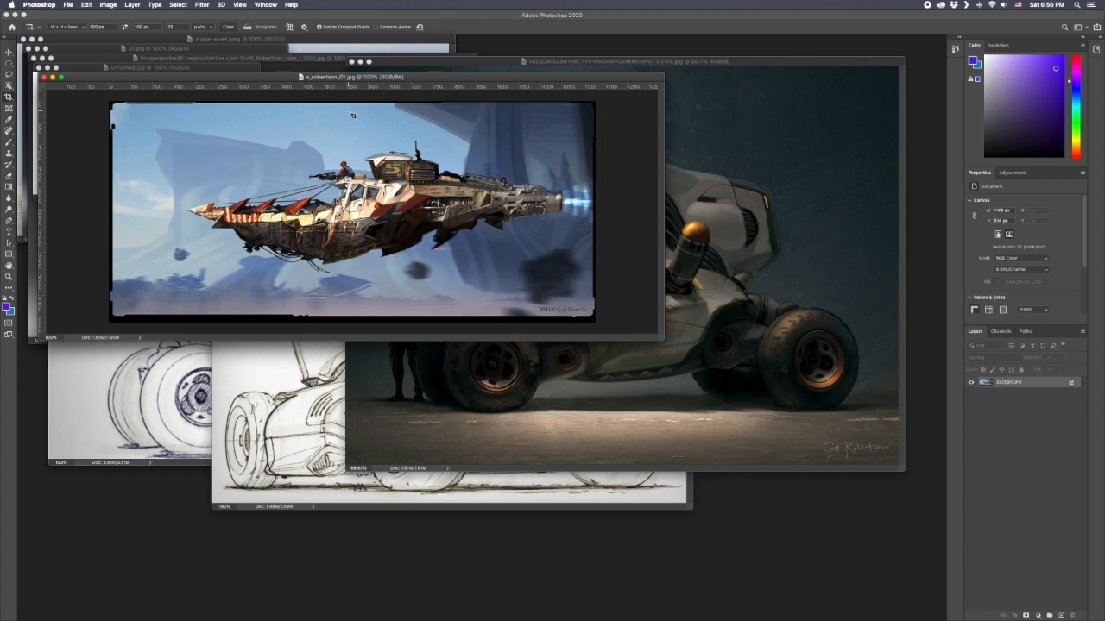
Crop the airship image tightly around the red-helmeted gunner at 100 x 100 px.
left_click_drag(346, 111, 365, 128)
left_click_drag(360, 220, 371, 176)
key("Return")
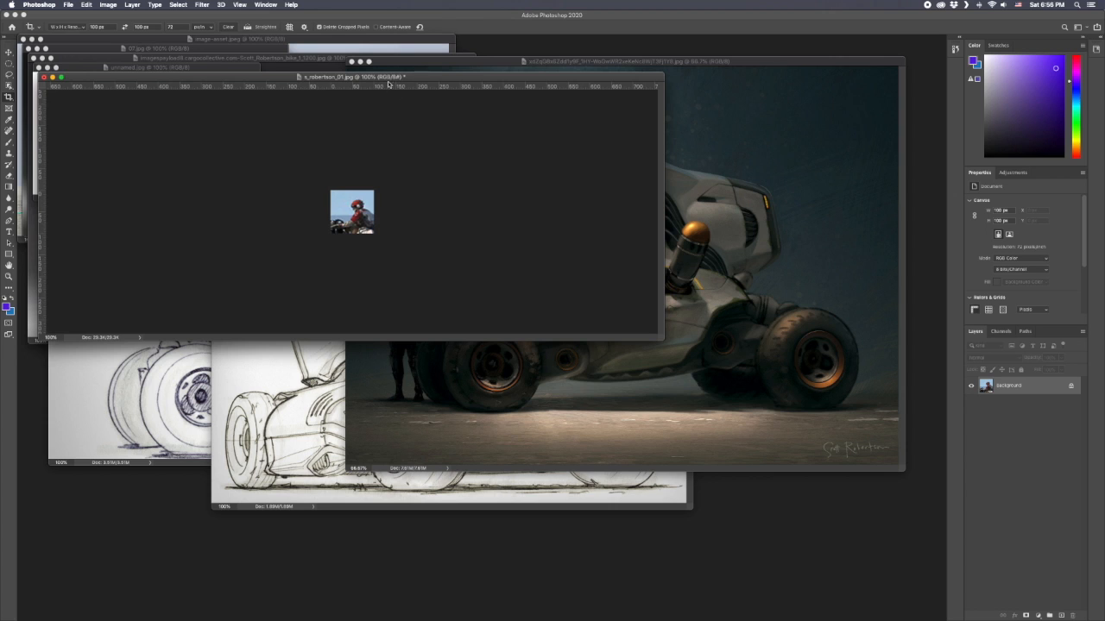
Examine the cropped gunner's pixels at high zoom, and return the image to 100% in an enlarged window.
scroll(355, 220, "up", 10)
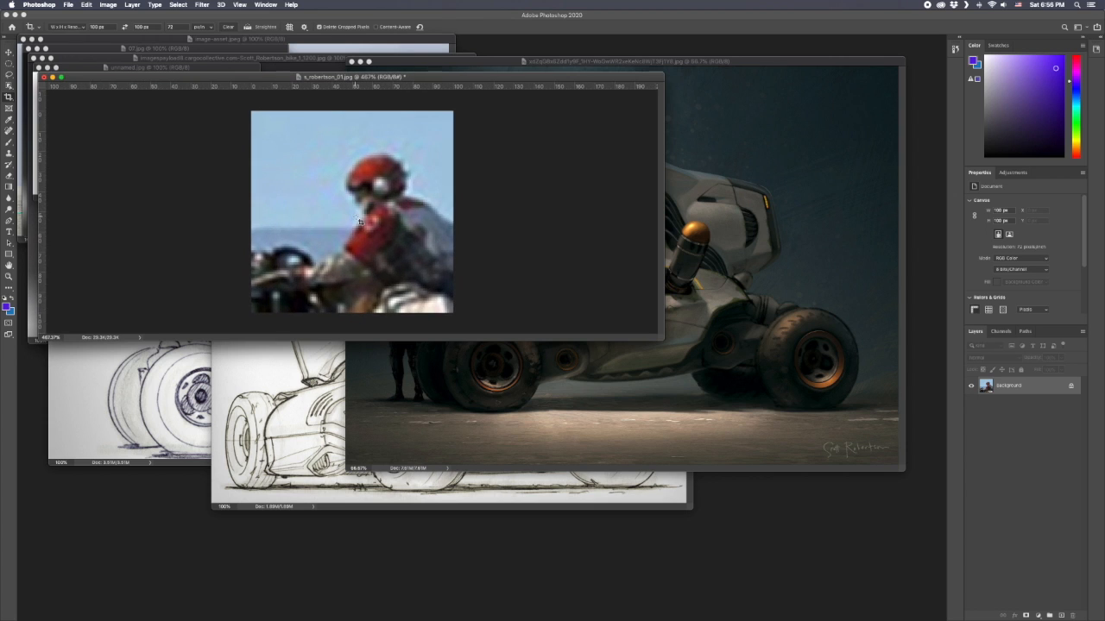
scroll(359, 221, "up", 2)
left_click_drag(661, 340, 854, 499)
scroll(487, 282, "up", 4)
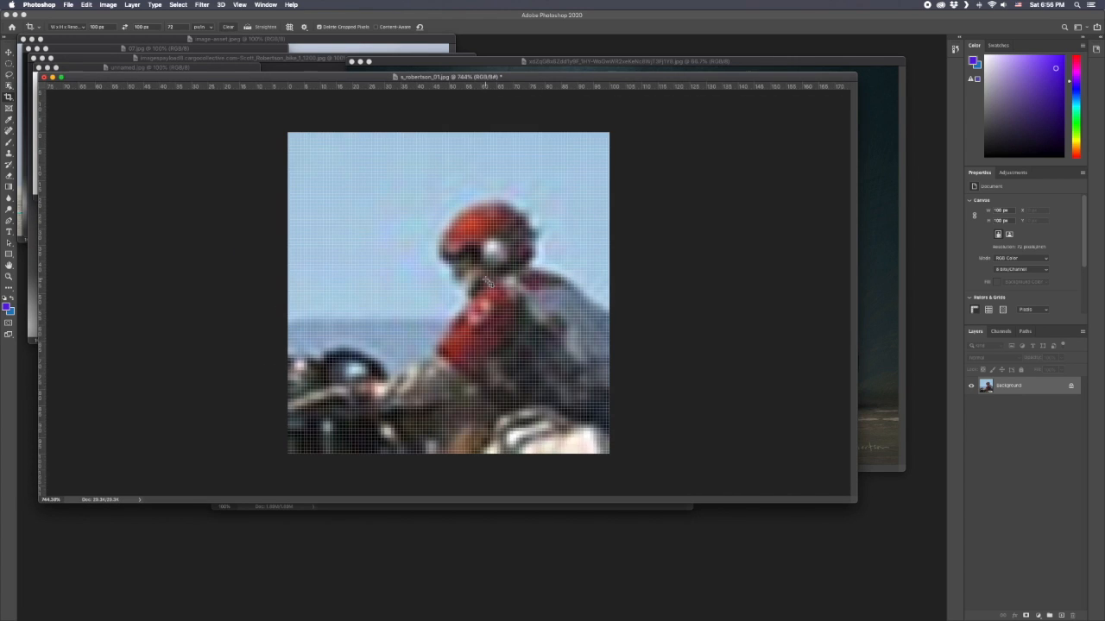
scroll(488, 282, "down", 6)
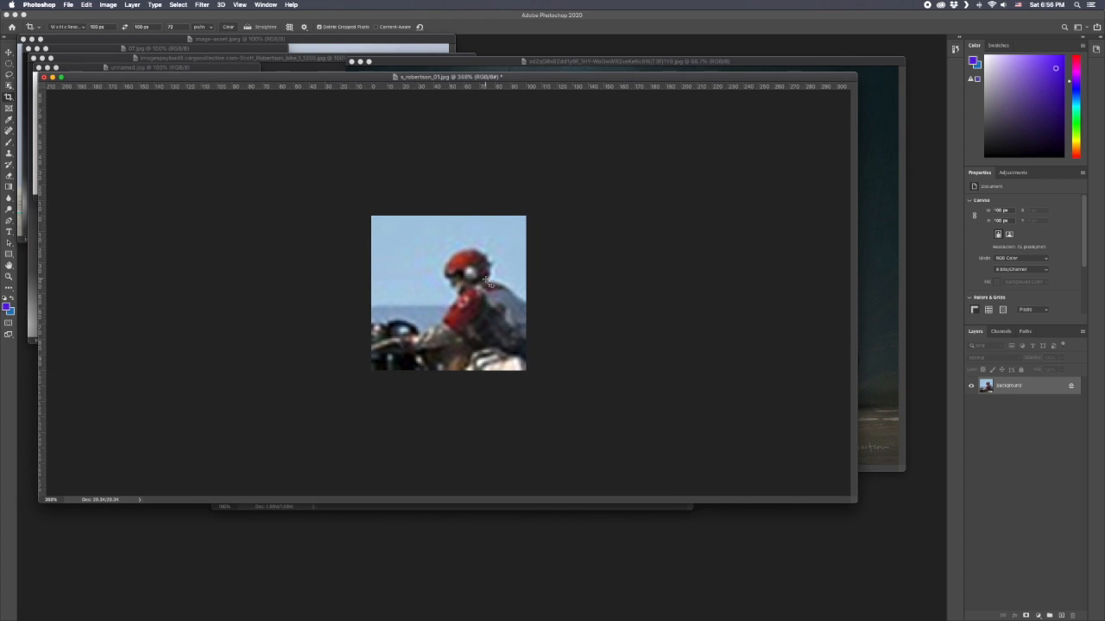
scroll(488, 282, "down", 6)
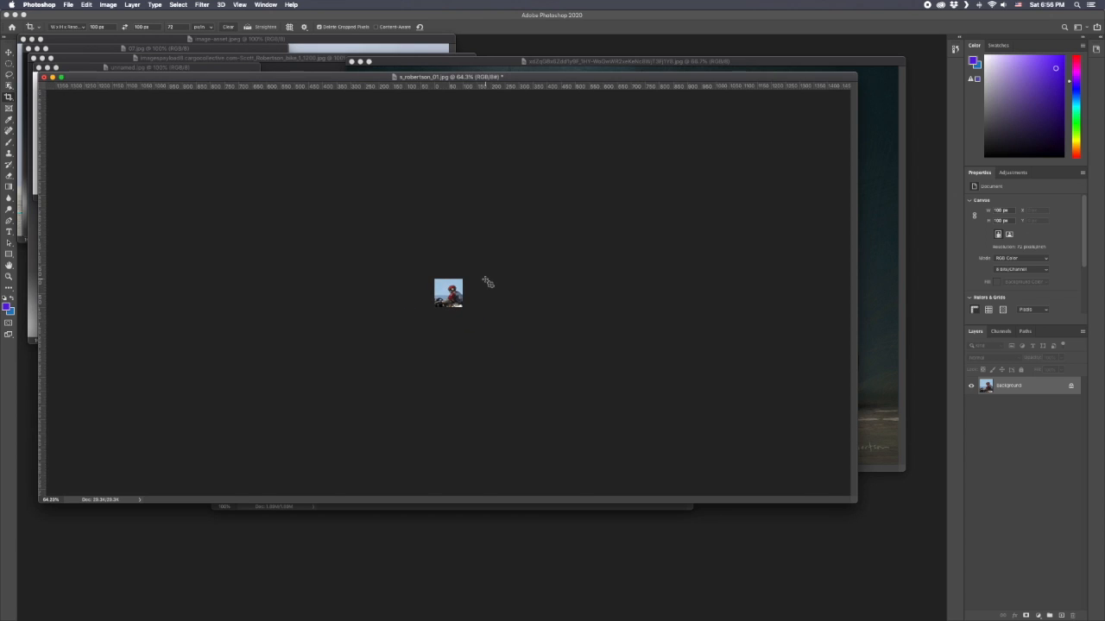
scroll(487, 282, "up", 3)
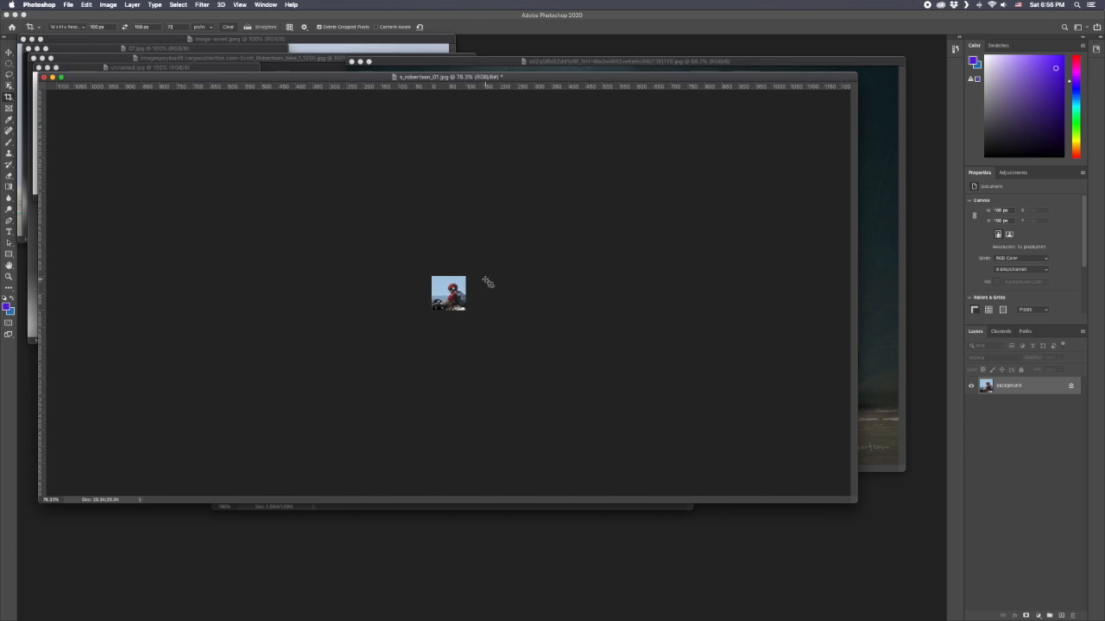
scroll(488, 283, "down", 1)
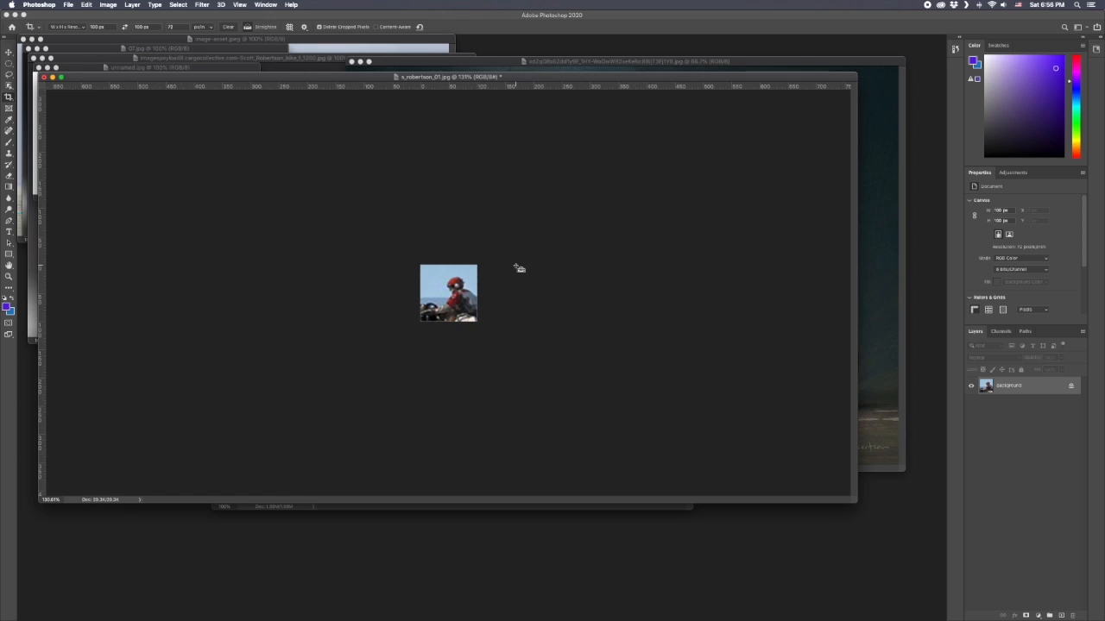
key("super+minus")
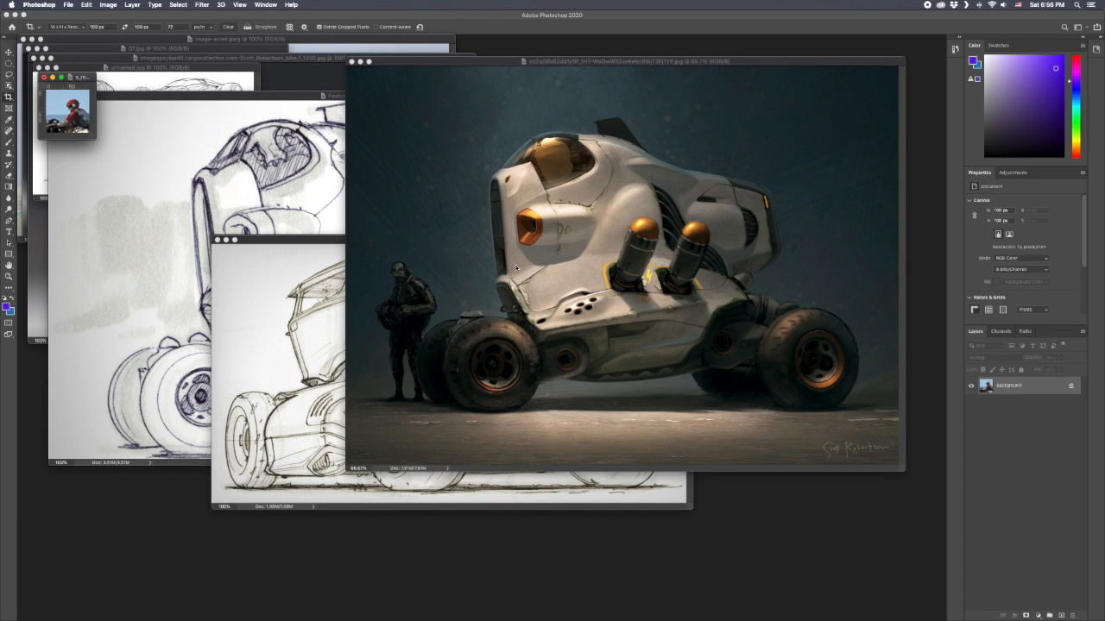
left_click_drag(95, 138, 784, 554)
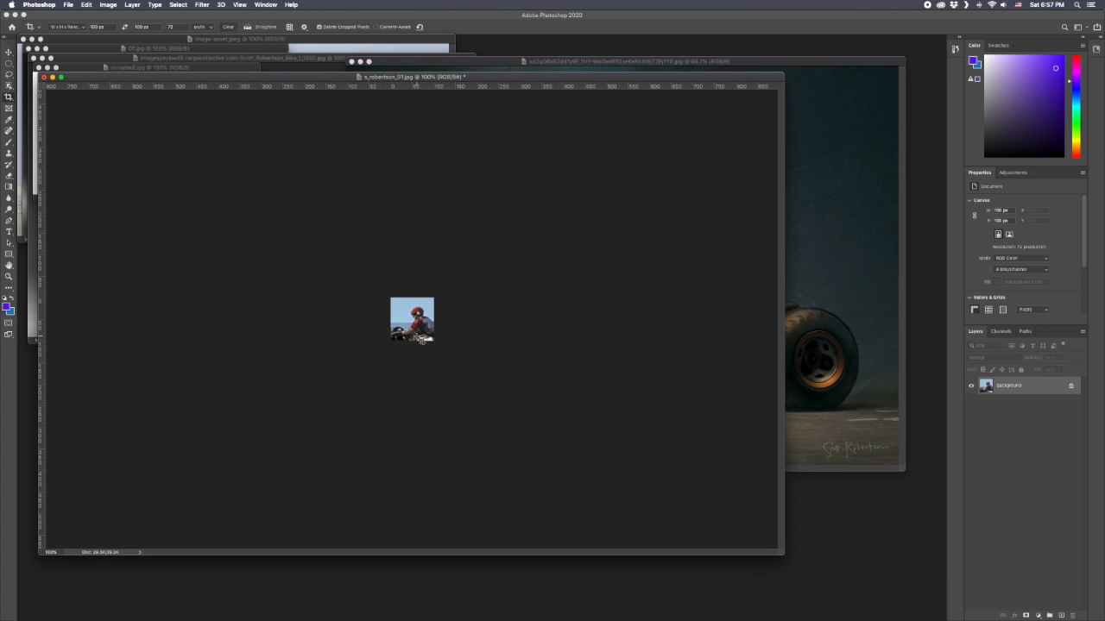
Group the white sci-fi vehicle image into the bike image's window, enlarge that window, and show its rulers.
left_click(822, 316)
left_click_drag(495, 60, 414, 318)
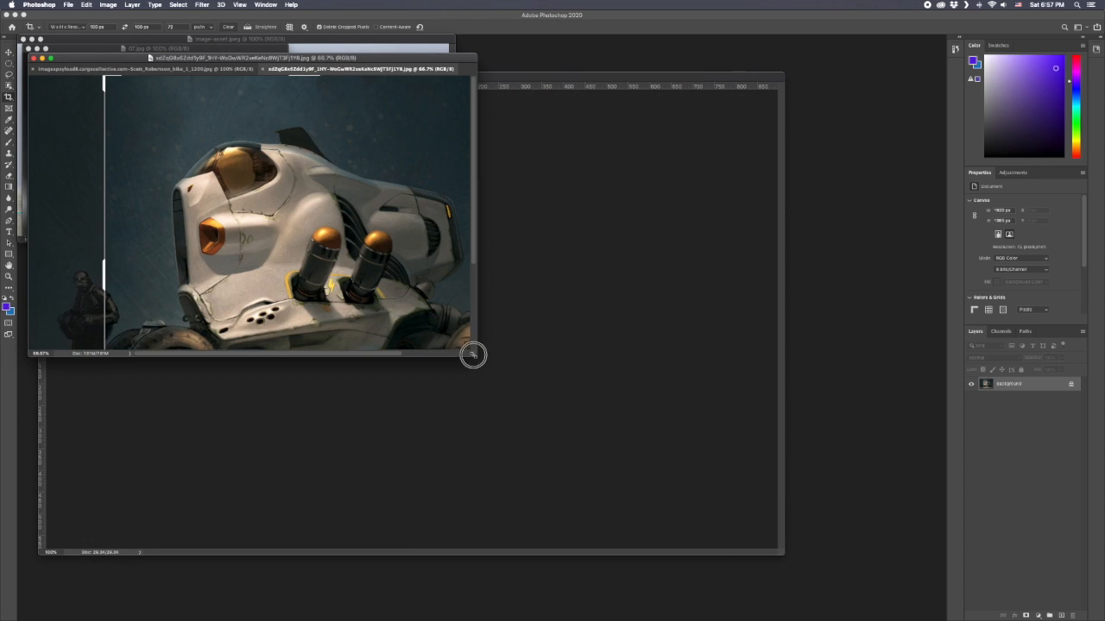
left_click_drag(472, 354, 894, 532)
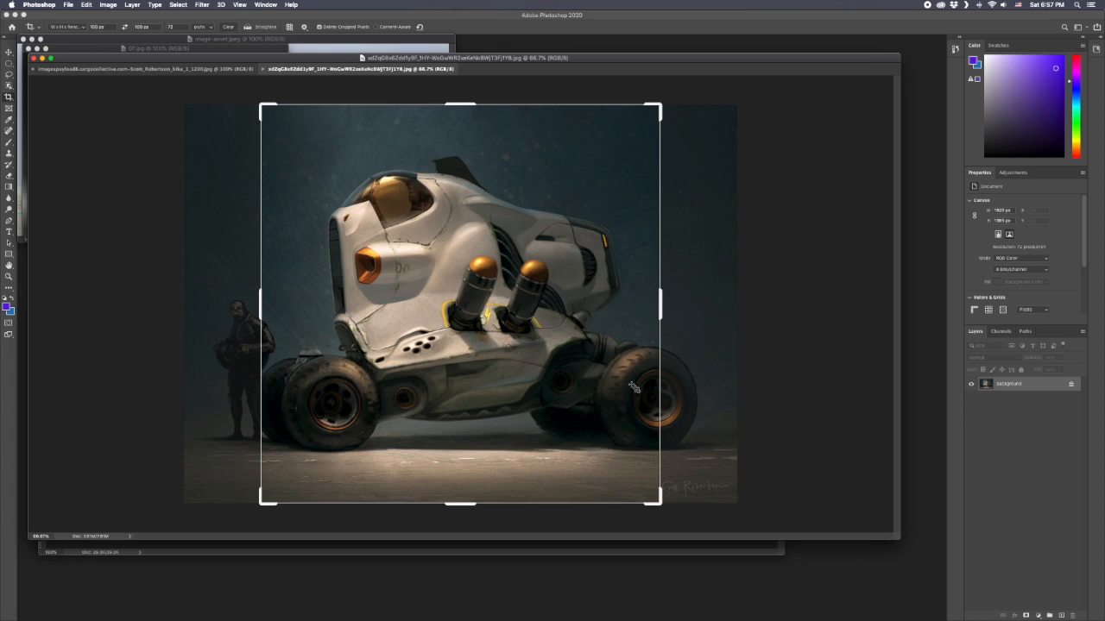
key("super+r")
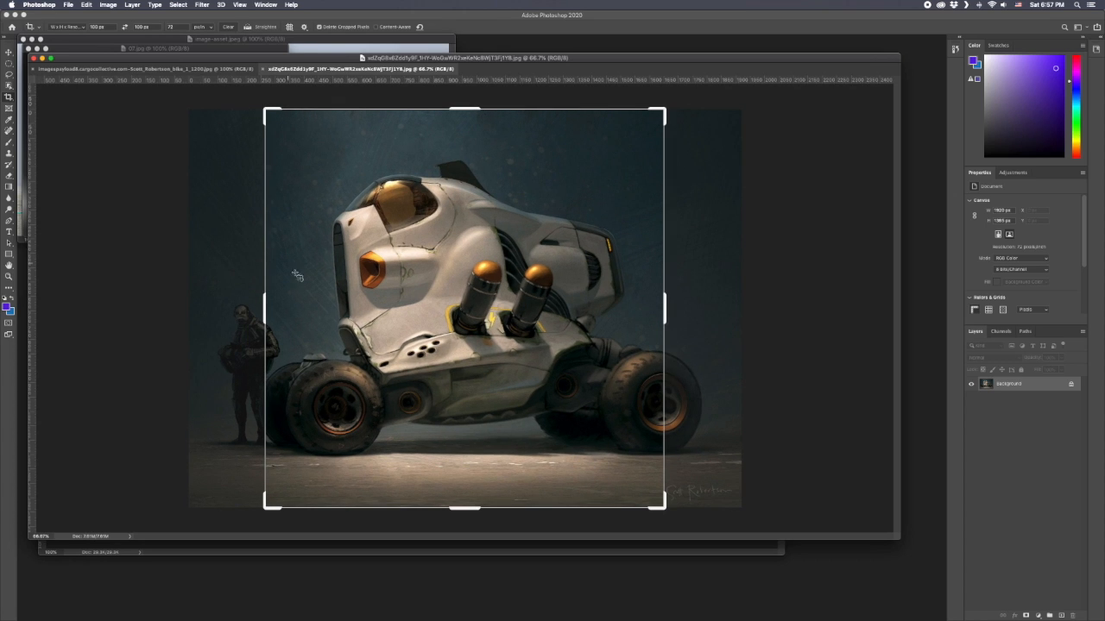
Crop the white sci-fi vehicle image to a square around its cockpit at 100 x 100 px.
left_click_drag(662, 506, 464, 304)
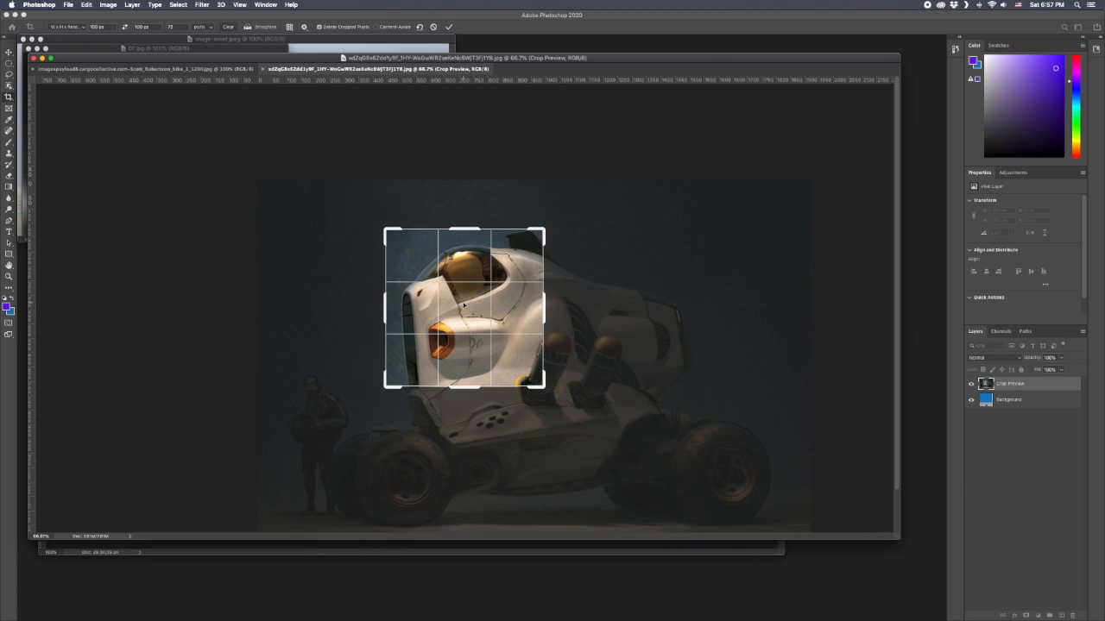
left_click_drag(544, 387, 528, 354)
key("Return")
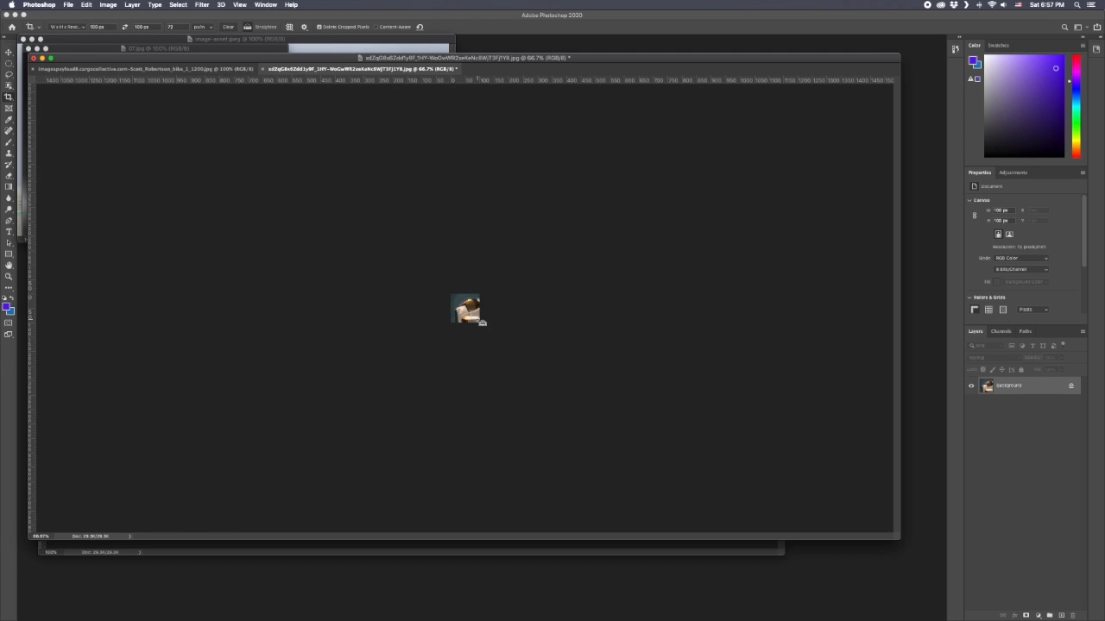
View the cropped cockpit at 100% in an enlarged window, and undo the crop to restore the full vehicle image.
key("super+plus")
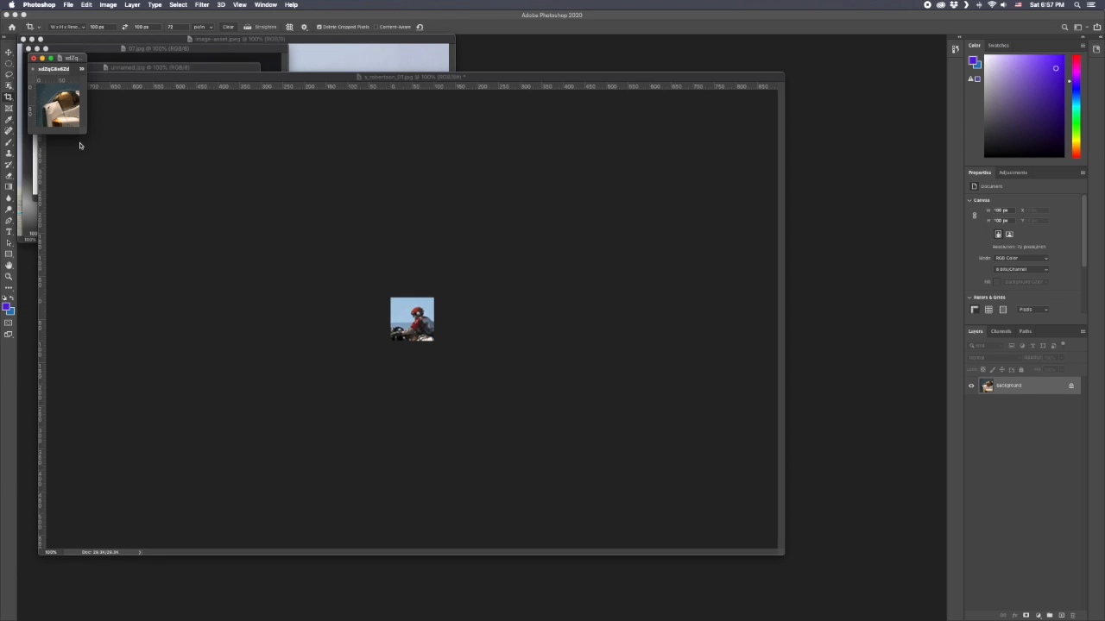
left_click_drag(82, 130, 570, 491)
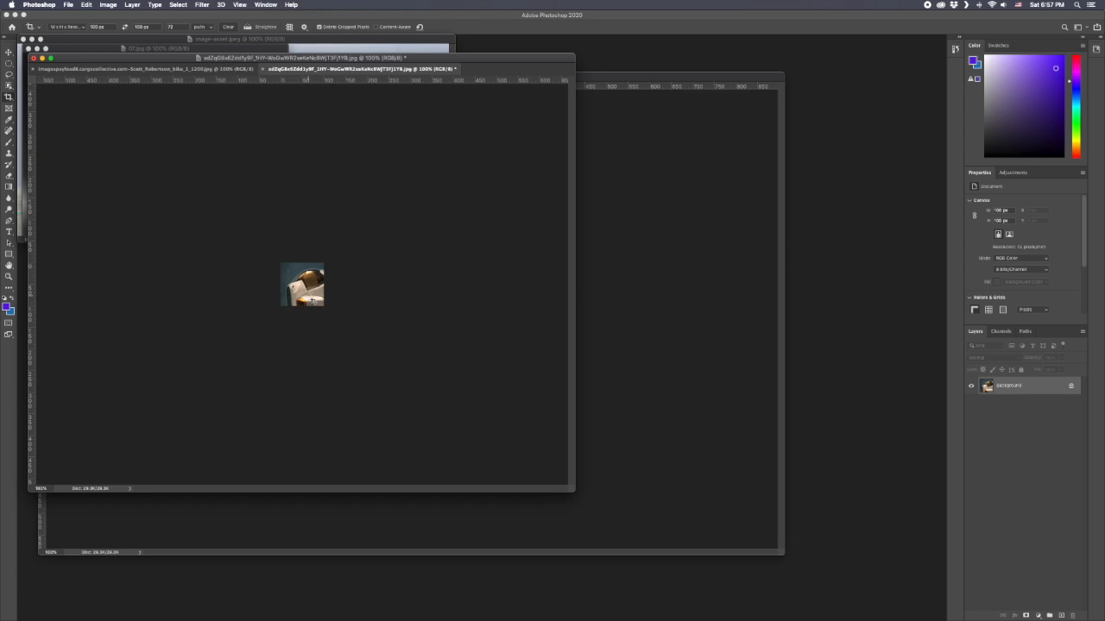
key("super+z")
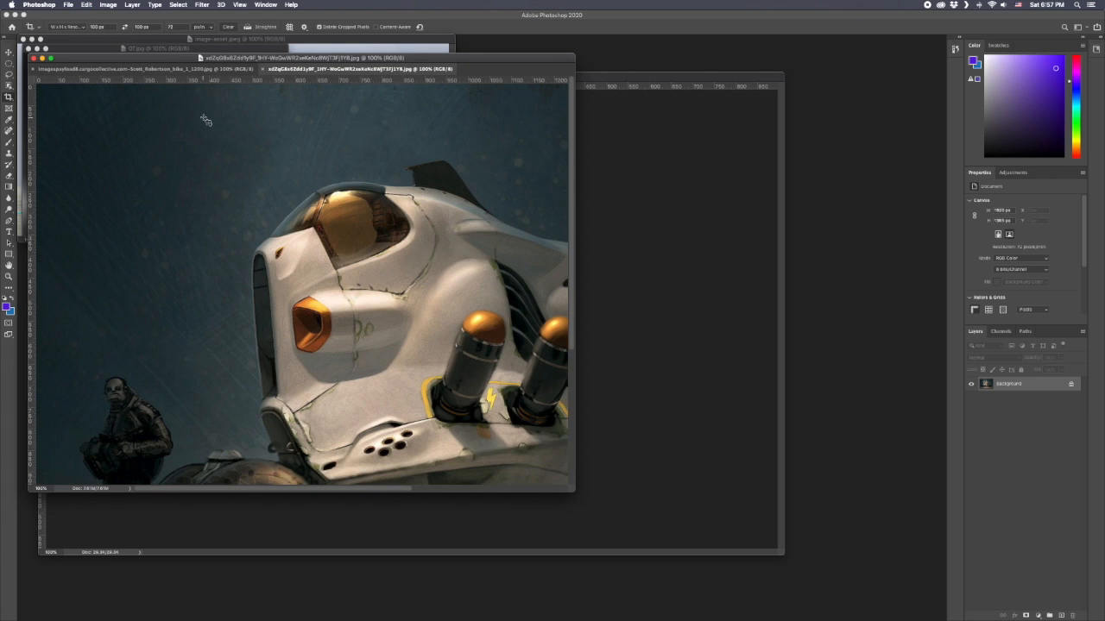
Crop the white vehicle image tightly around the standing soldier's head at 100 x 100 px.
mouse_move(314, 188)
left_mouse_down()
mouse_move(406, 263)
mouse_move(384, 259)
mouse_move(349, 223)
left_mouse_up()
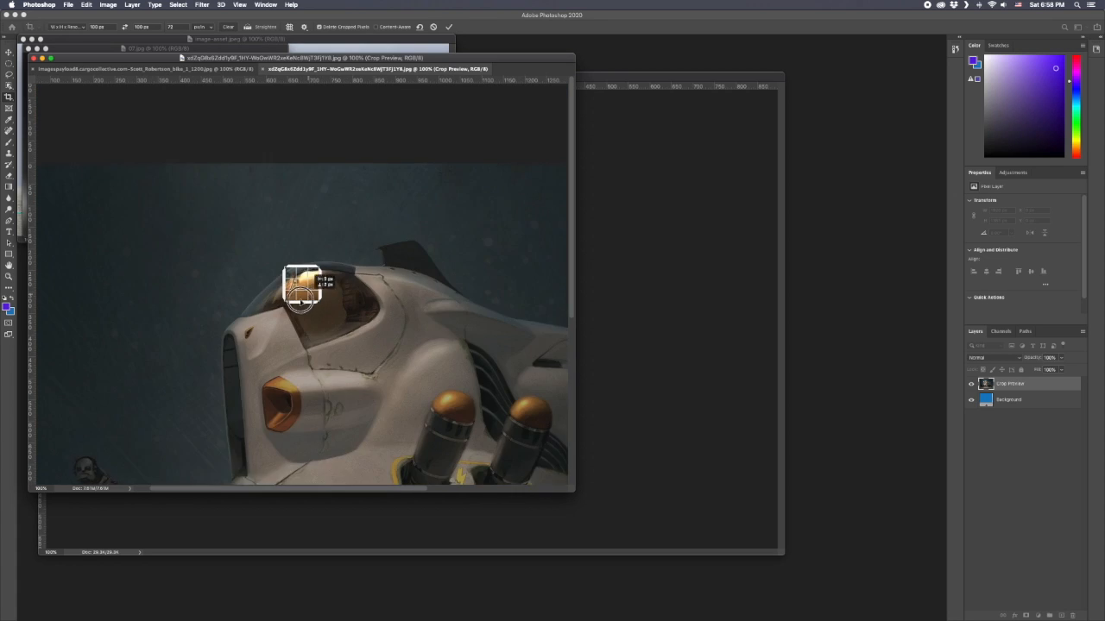
left_click_drag(331, 276, 527, 107)
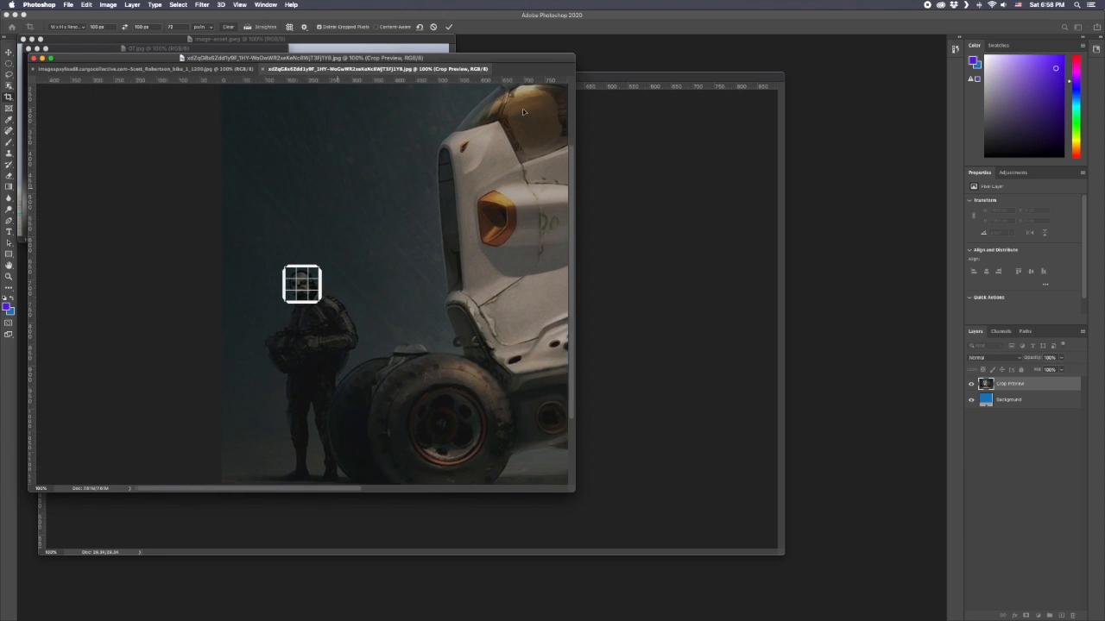
key("Return")
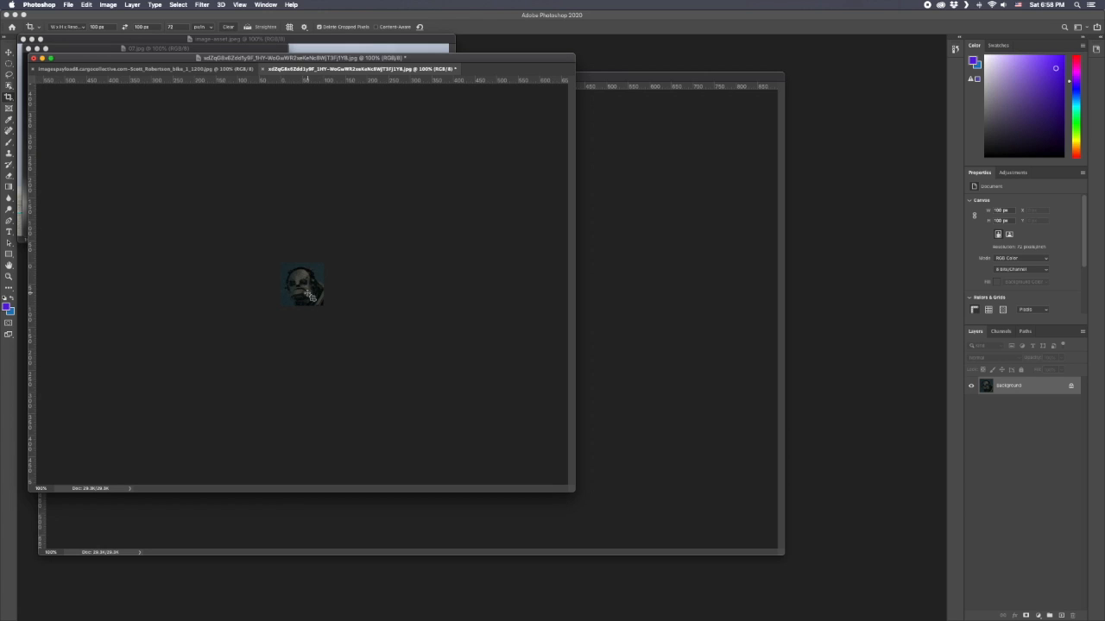
Undo the crop of the soldier's head, and crop the image tightly around the vehicle's golden canopy at 100 x 100 px.
key("super+z")
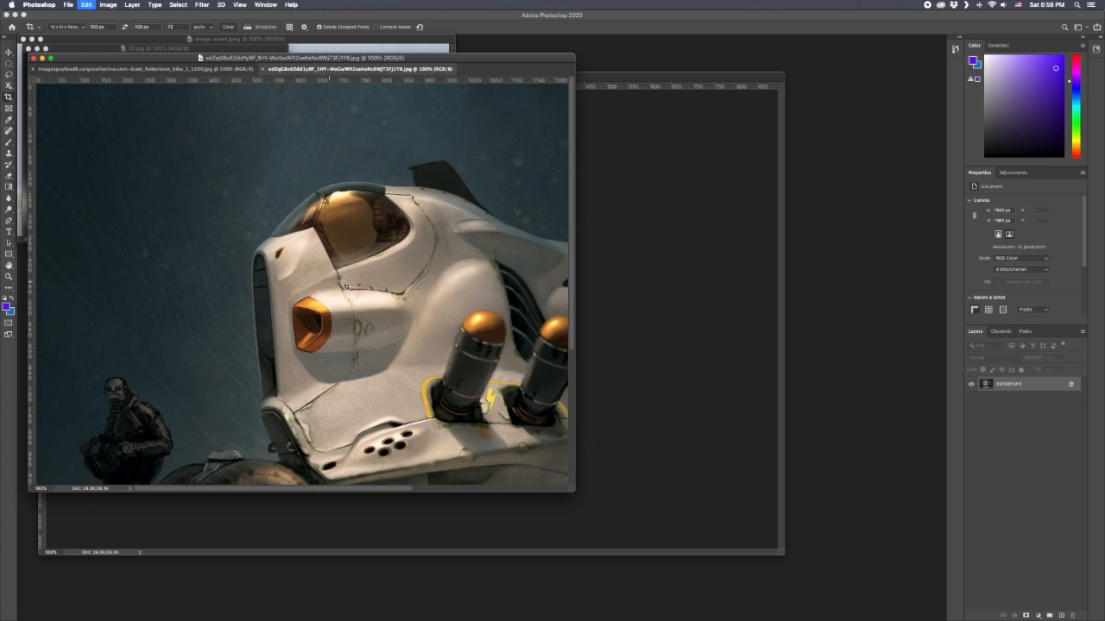
mouse_move(300, 285)
left_mouse_down()
mouse_move(326, 315)
mouse_move(297, 260)
left_mouse_up()
key("Return")
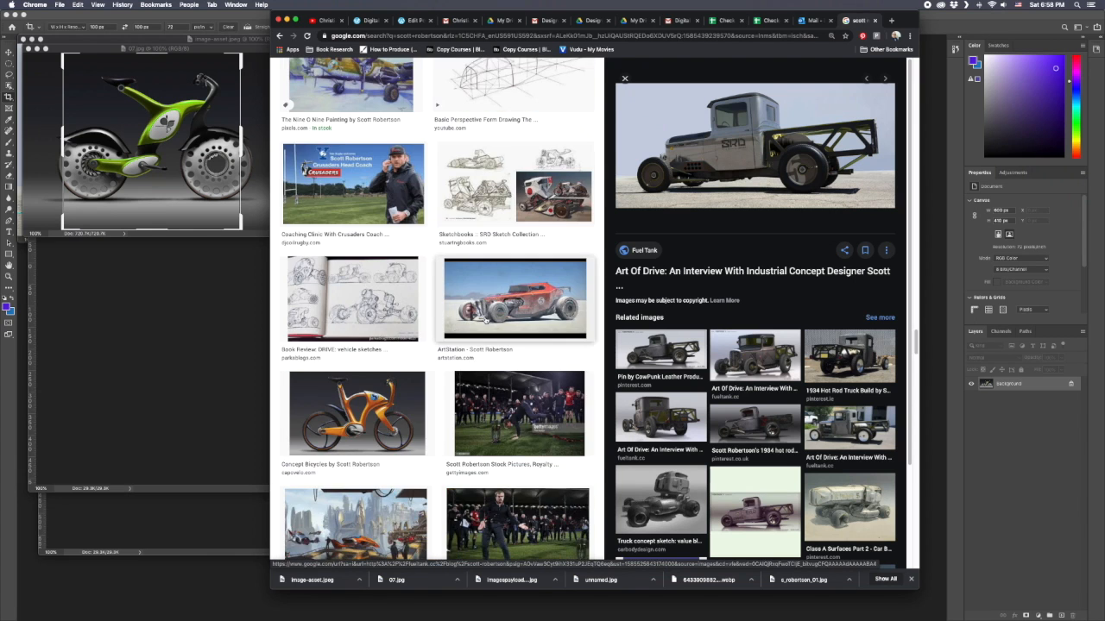
Switch to Chrome and save the Concept Art World vehicle thumbnail from the image results as download.jpeg in the scott robertson folder.
scroll(483, 323, "up", 15)
scroll(479, 327, "up", 20)
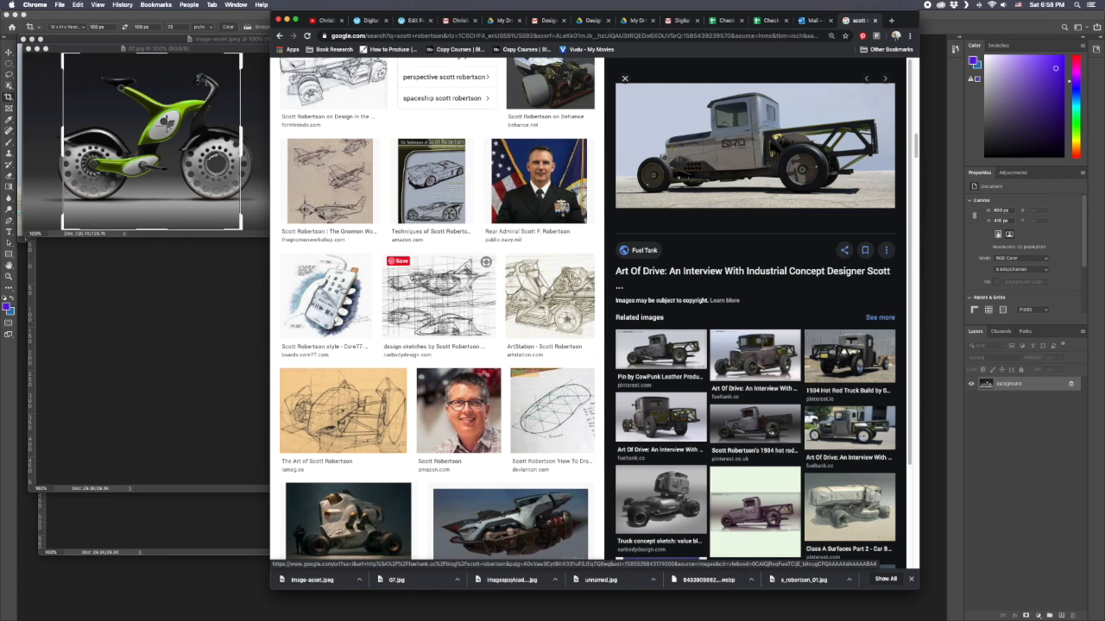
scroll(324, 291, "up", 10)
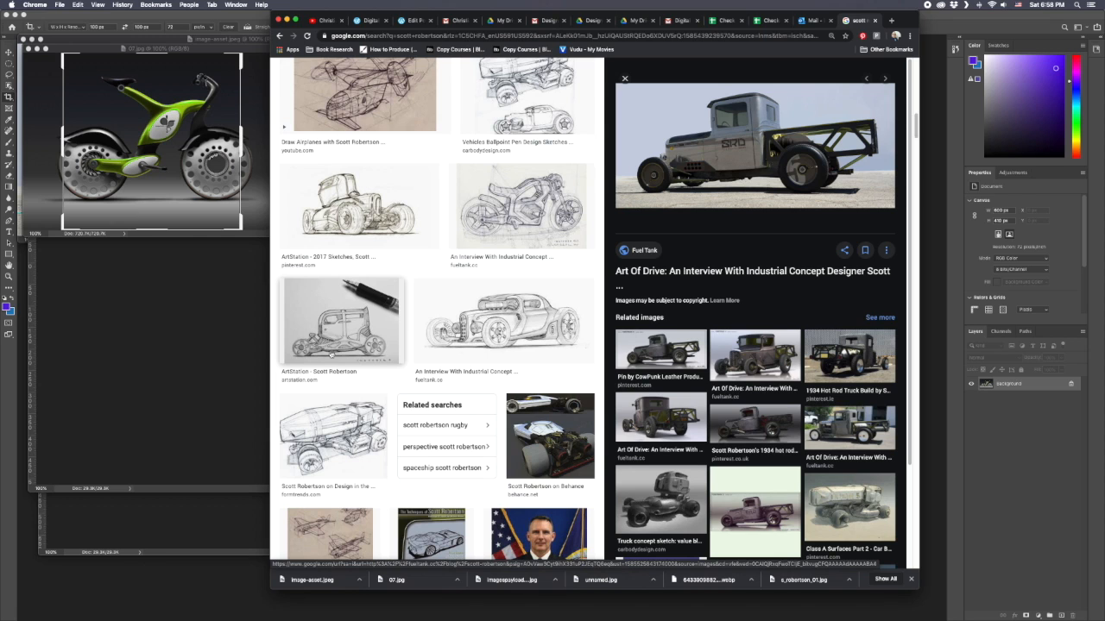
scroll(347, 328, "down", 5)
mouse_move(341, 333)
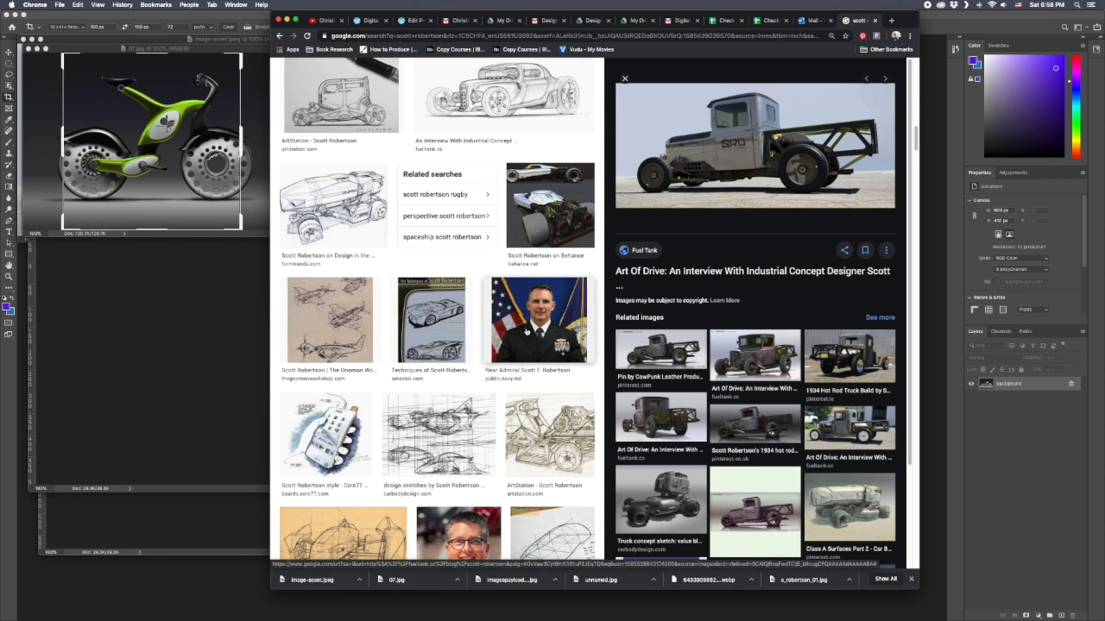
scroll(536, 216, "up", 7)
scroll(352, 319, "up", 7)
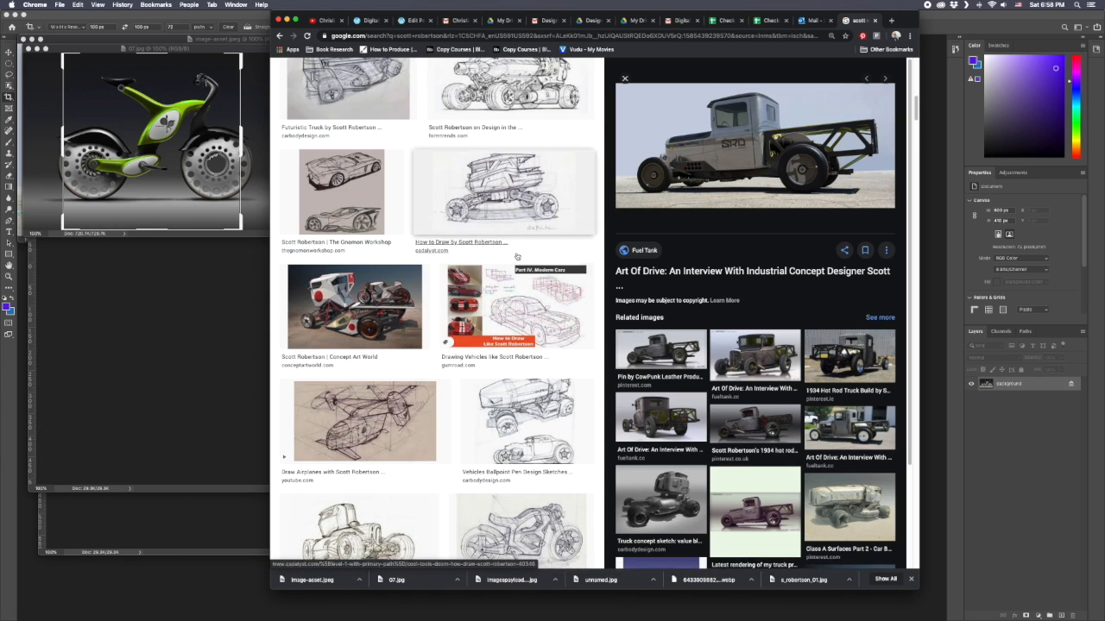
right_click(354, 317)
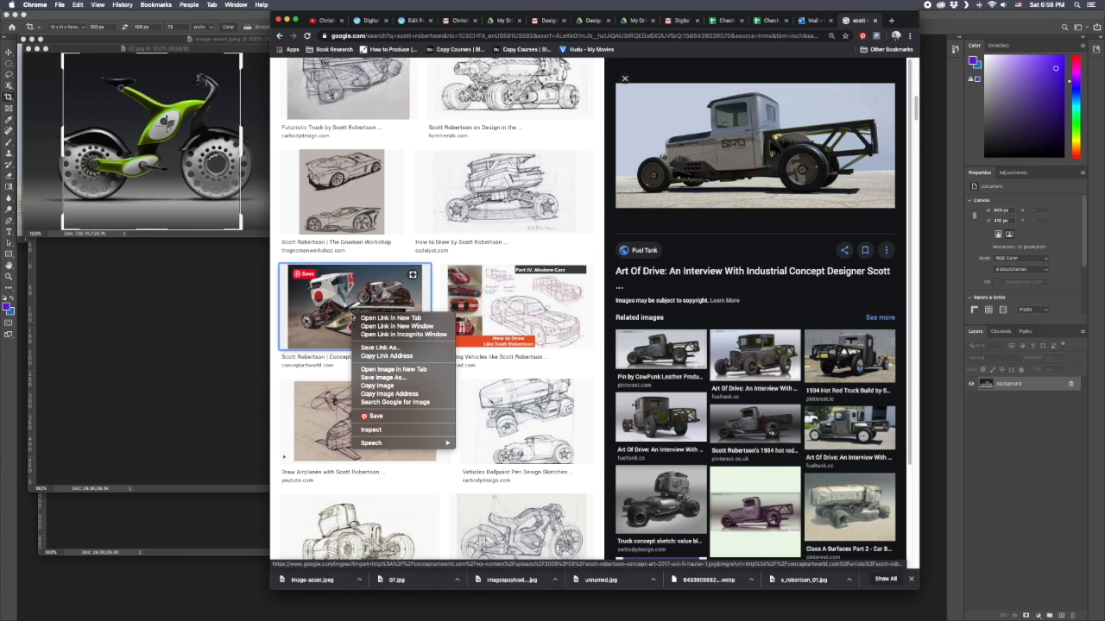
left_click(392, 377)
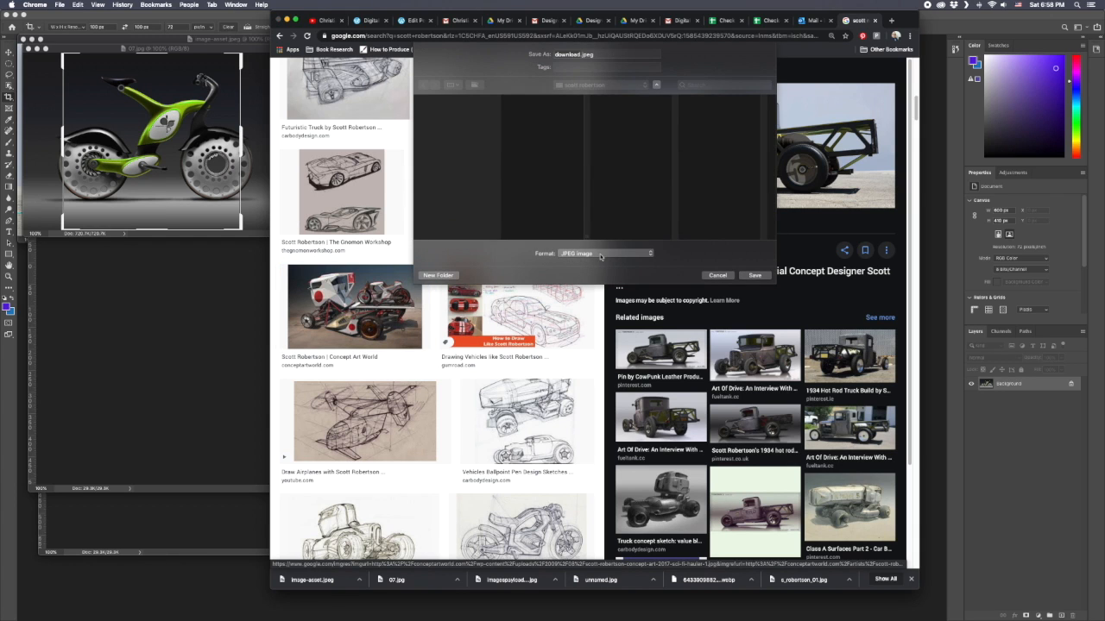
left_click(755, 275)
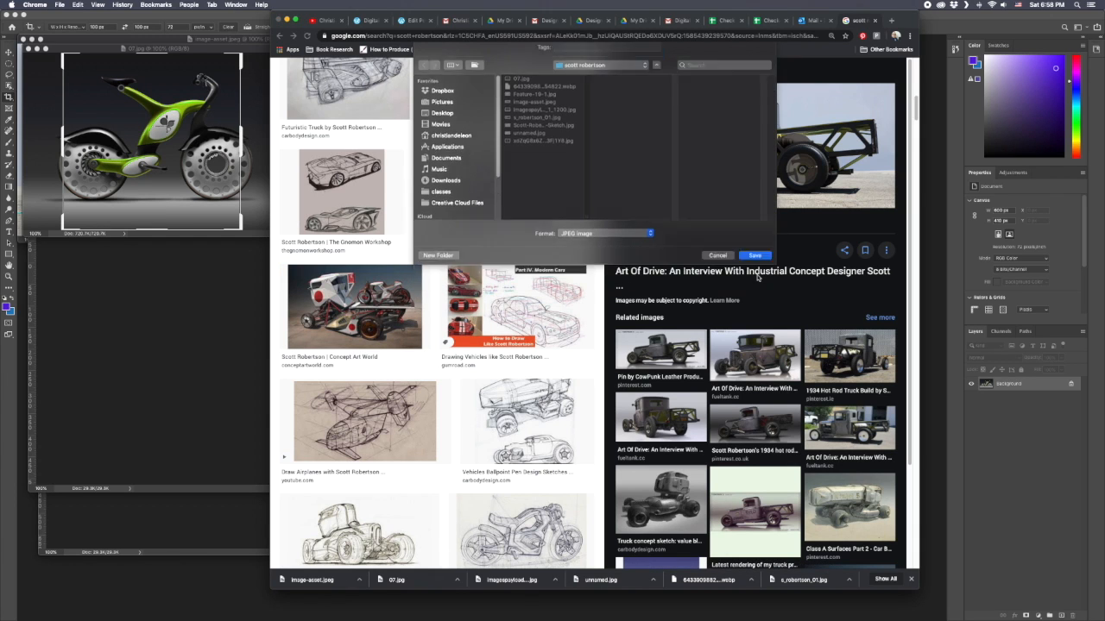
Switch to Photoshop, open download.jpeg, and move its window to a clear area and enlarge it around the image.
left_click(182, 316)
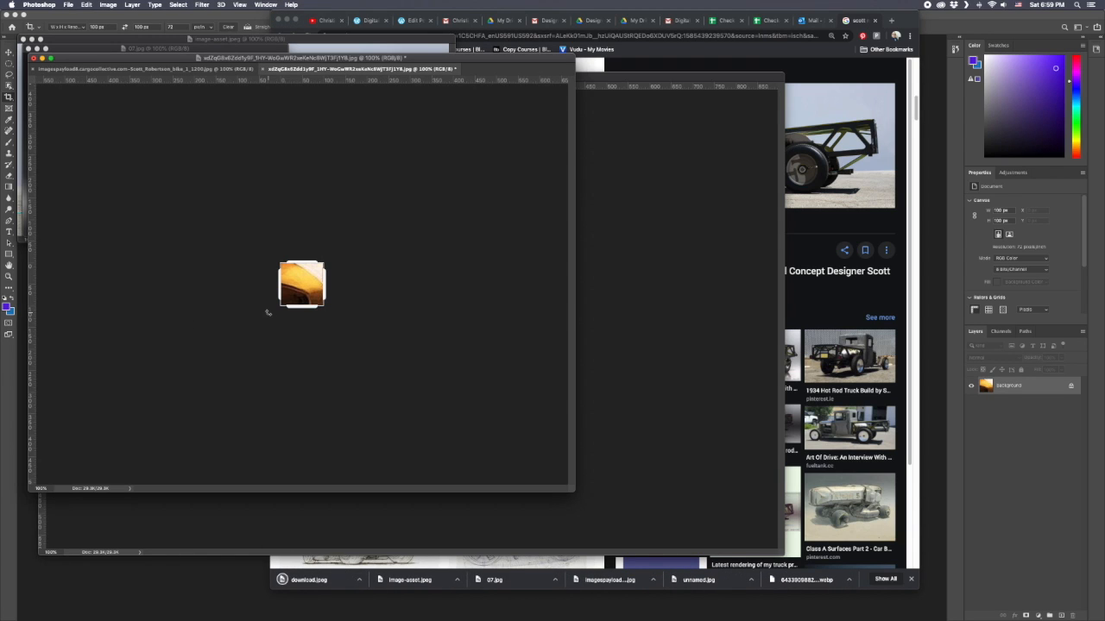
key("super+o")
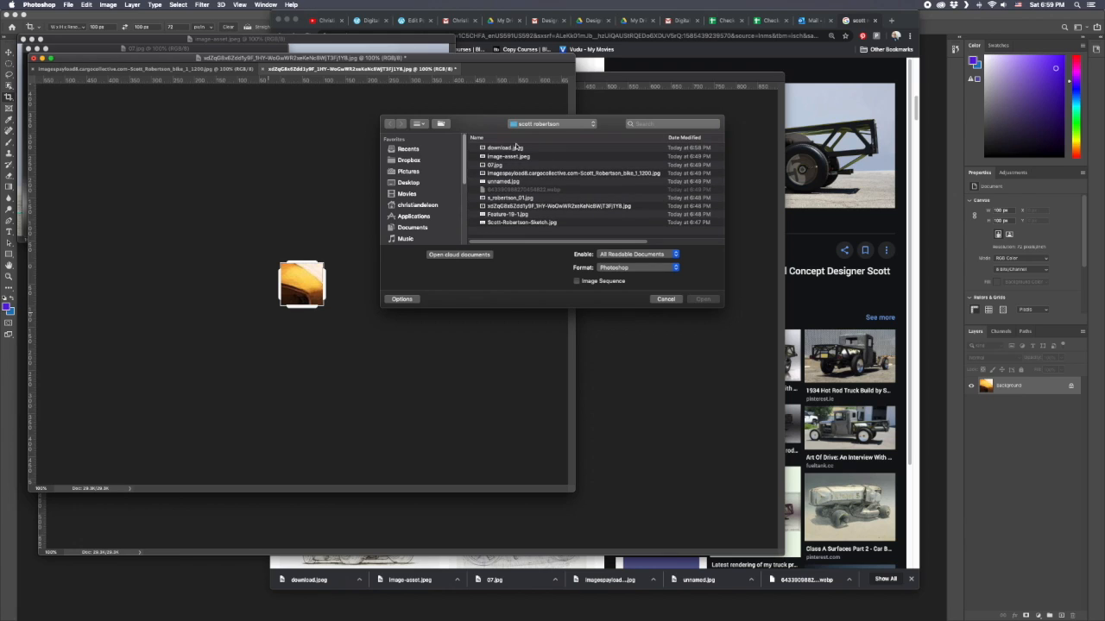
left_click(507, 148)
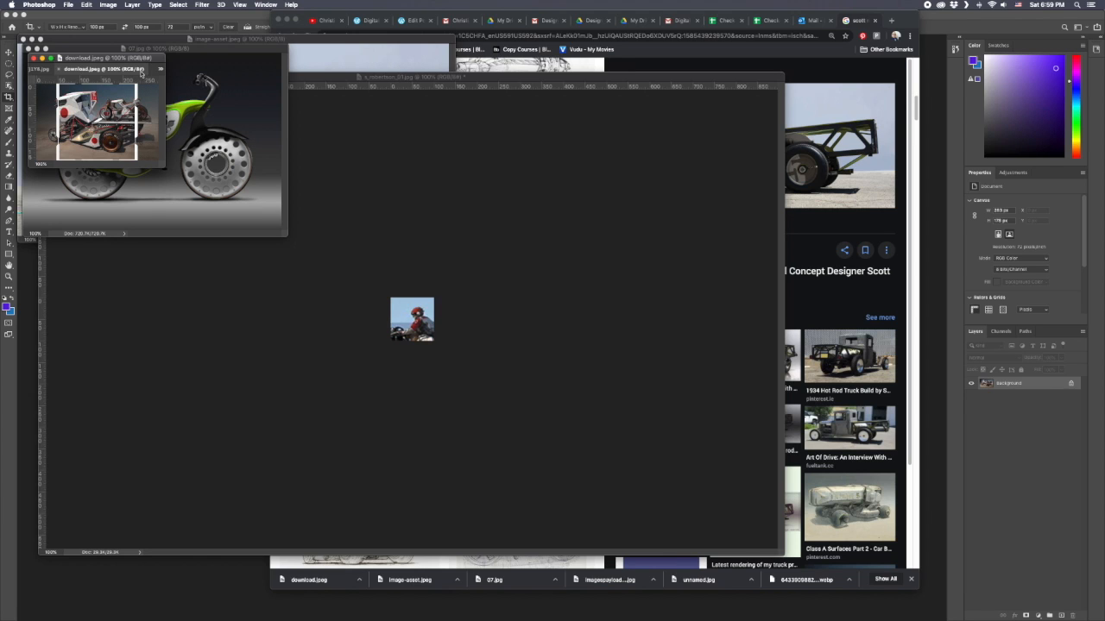
left_click_drag(151, 61, 568, 196)
left_click_drag(579, 298, 754, 444)
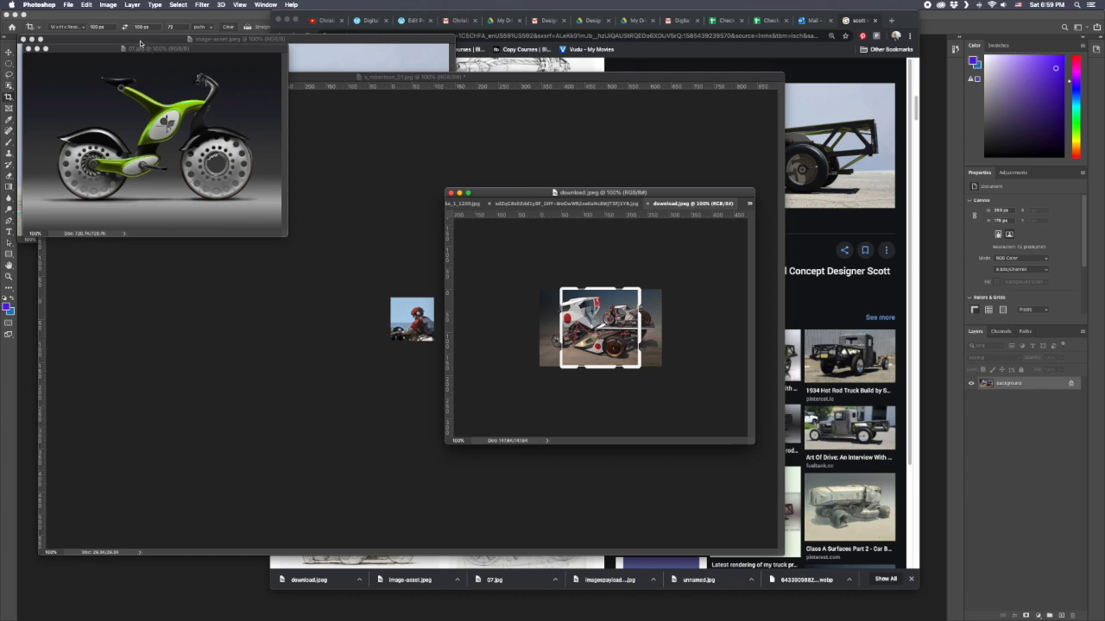
Check the pixel dimensions and resolution of download.jpeg in Image Size, leaving the values as they are.
left_click(108, 5)
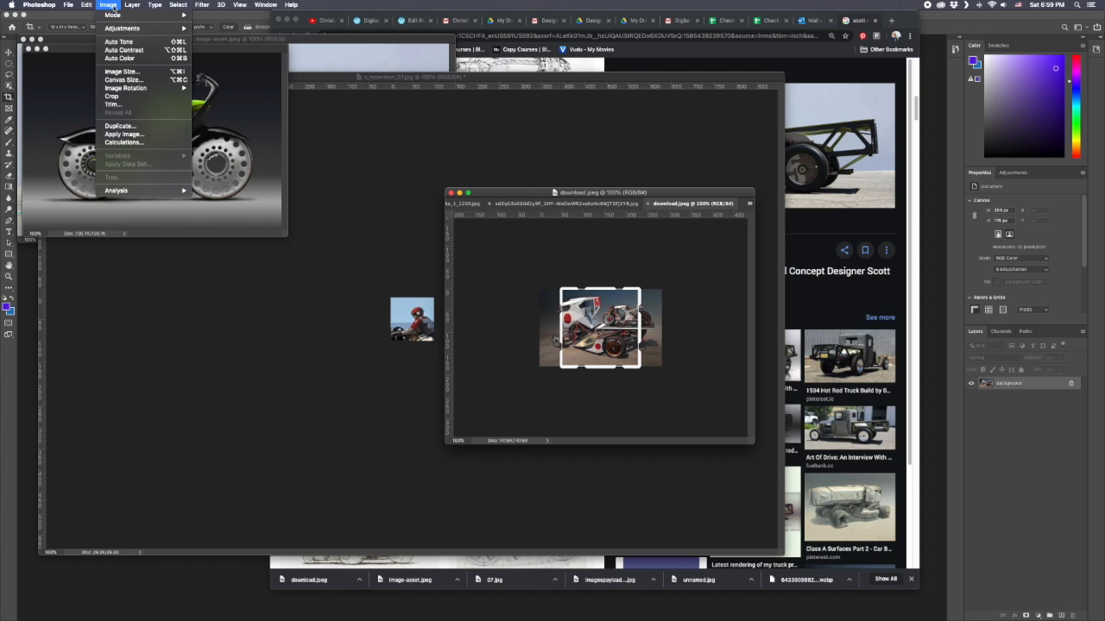
left_click(137, 72)
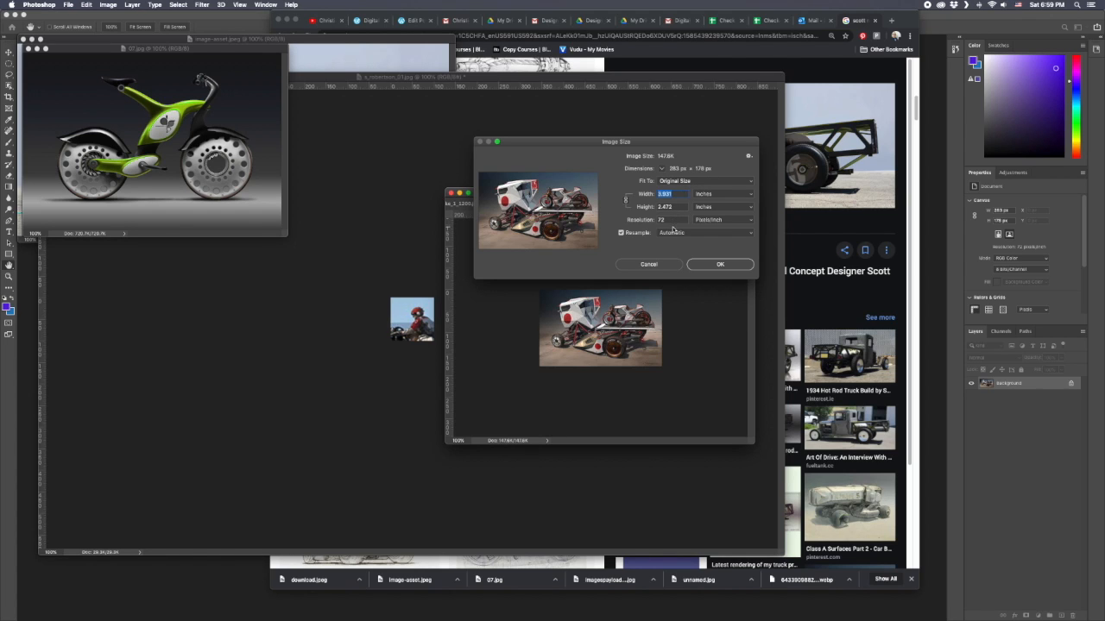
left_click(708, 265)
Crop download.jpeg around the middle of the vehicle at 100 x 100 px.
key("c")
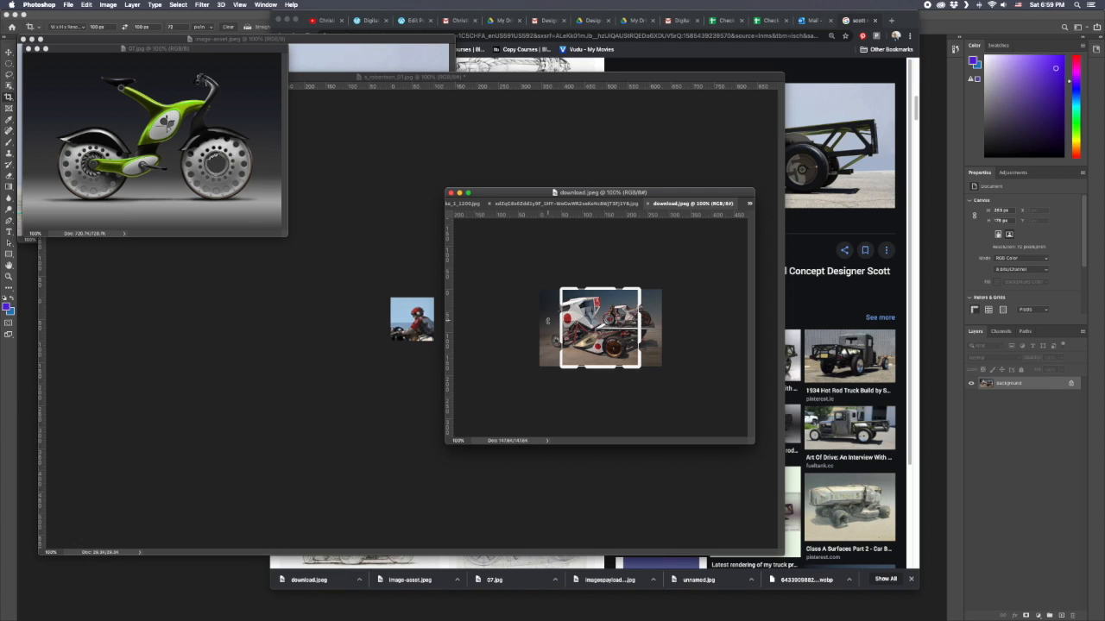
left_click_drag(581, 322, 620, 345)
key("Return")
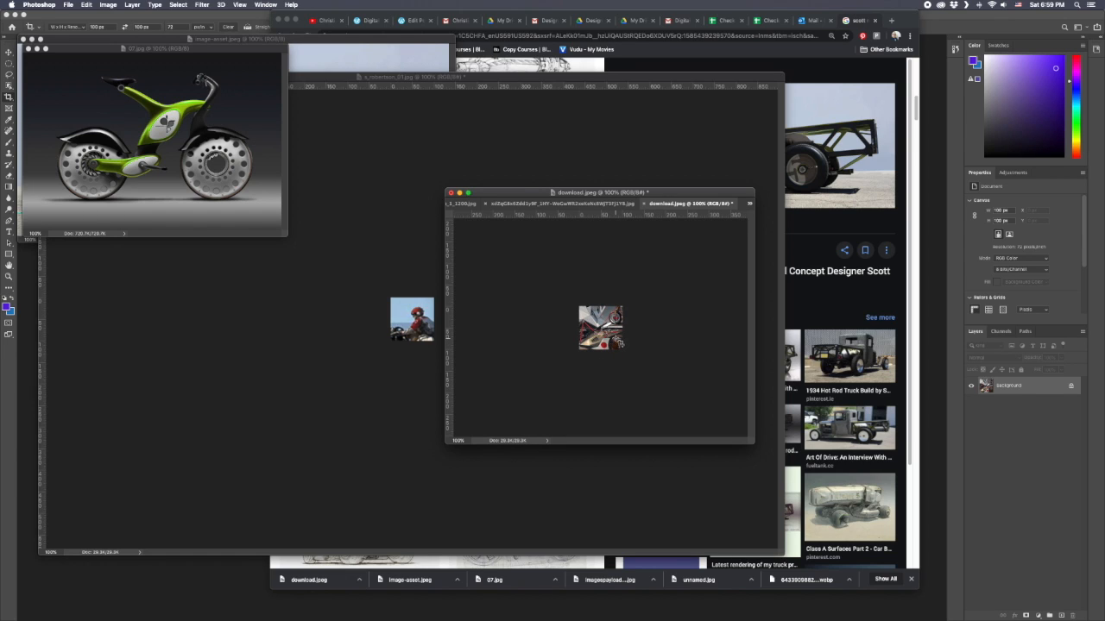
Undo the crop of the vehicle's middle, and crop download.jpeg tightly around the white cab at 100 x 100 px.
key("super+z")
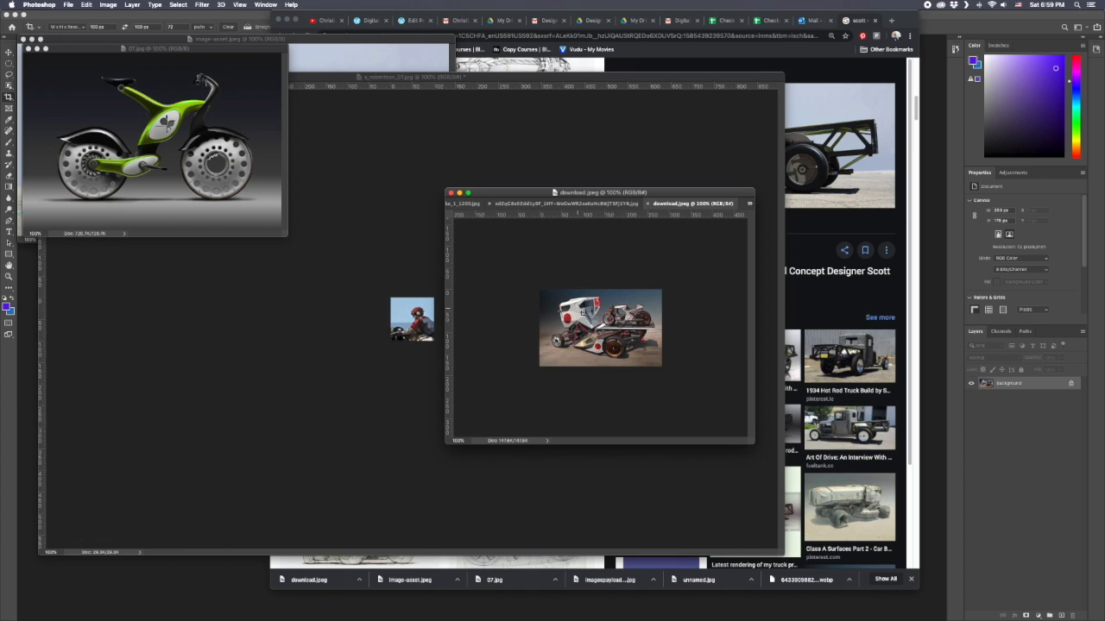
left_click_drag(554, 300, 573, 317)
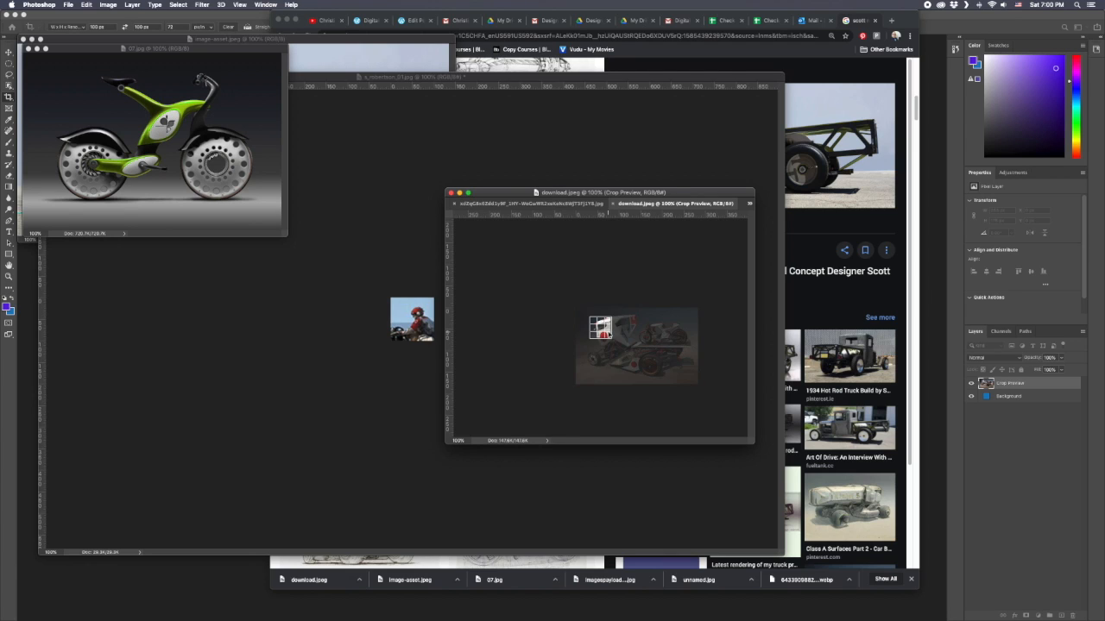
key("Return")
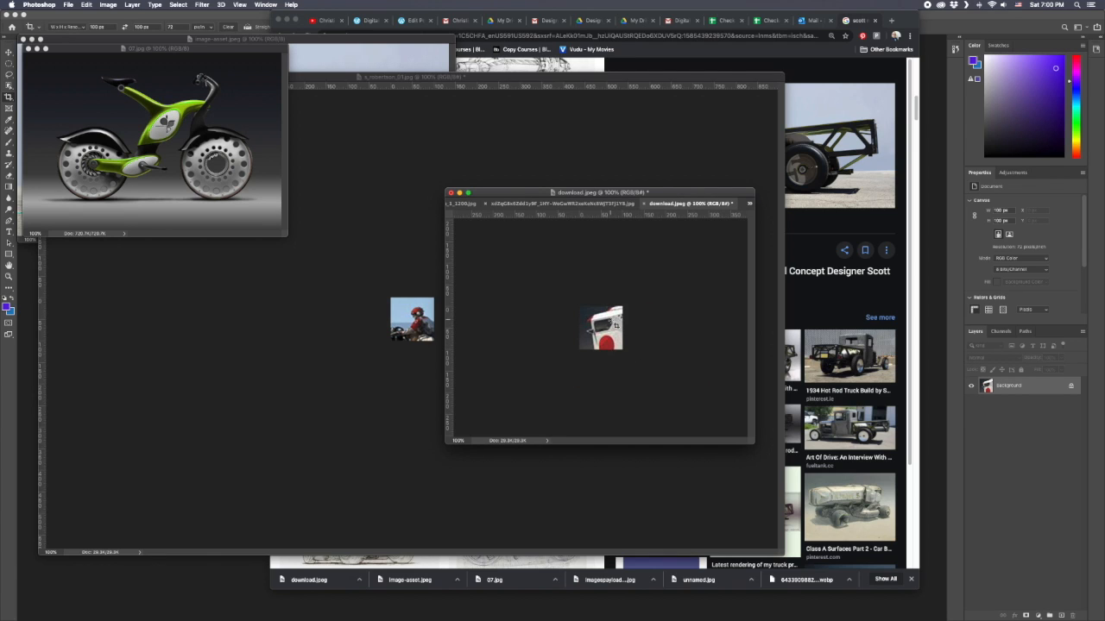